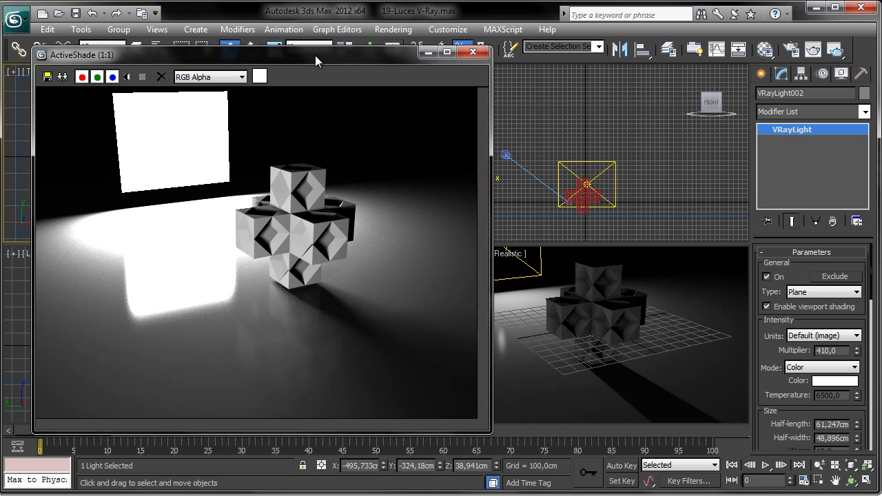
- Select the V-Ray plane light behind the cubes and place the ActiveShade preview clear of its parameters
left_click_drag(315, 55, 606, 70)
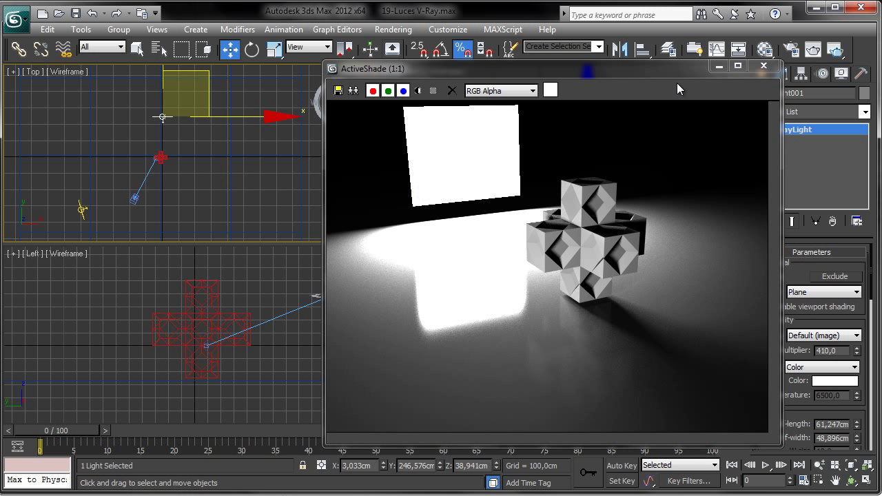
mouse_move(679, 72)
left_mouse_down()
mouse_move(420, 68)
mouse_move(595, 88)
mouse_move(675, 83)
left_mouse_up()
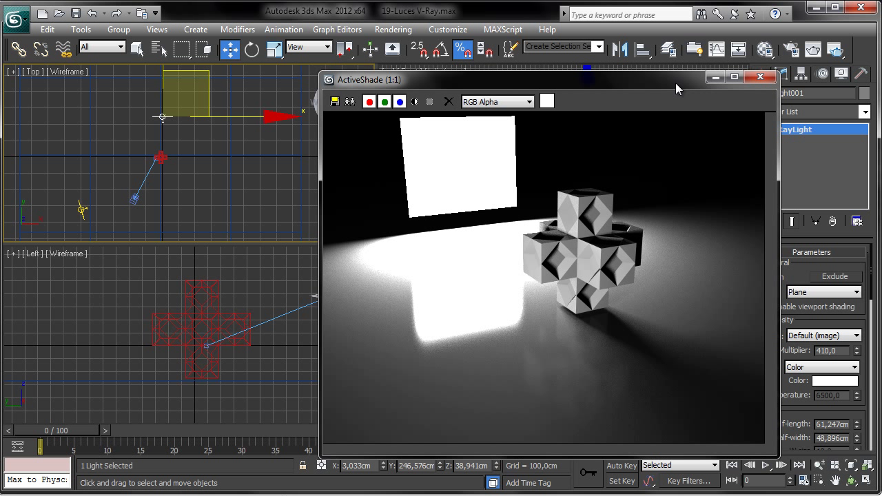
left_click_drag(675, 83, 648, 73)
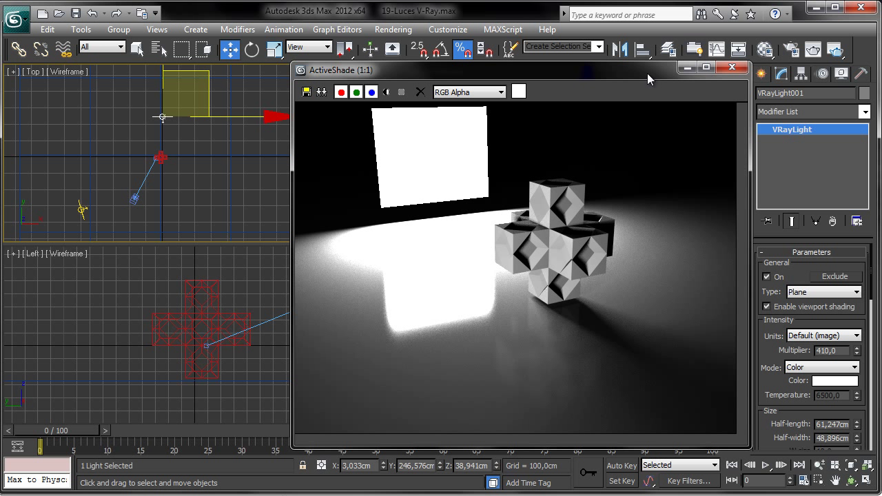
left_click_drag(647, 73, 375, 66)
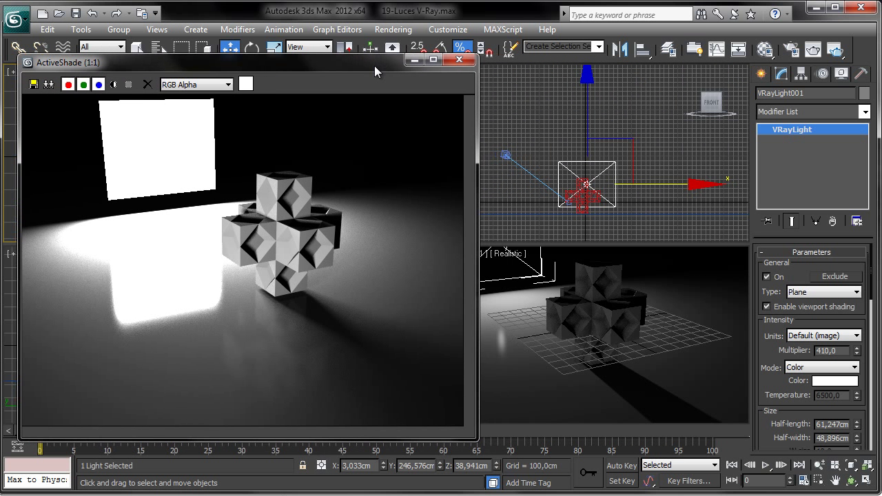
- Change the selected light's type to Dome and minimize the ActiveShade preview
left_click(858, 294)
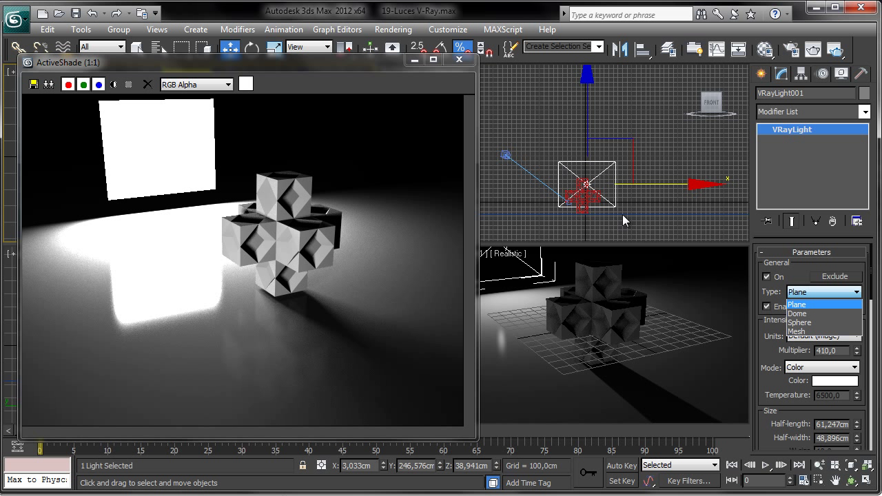
left_click(644, 212)
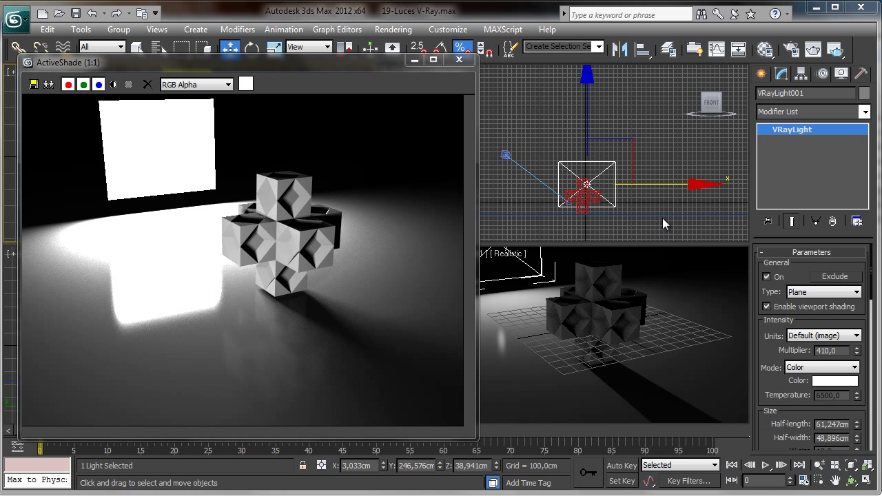
left_click(820, 292)
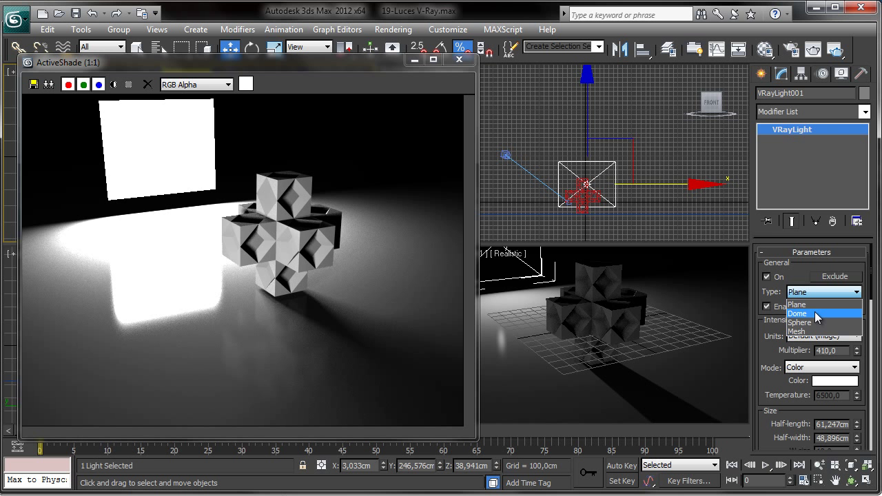
left_click(816, 314)
left_click_drag(383, 62, 380, 89)
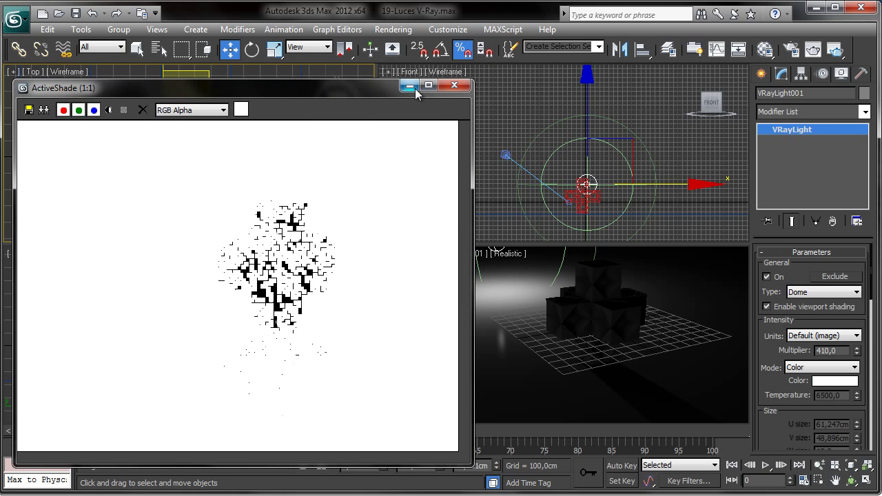
left_click(412, 87)
- Rotate the dome light about 90 degrees around its X axis so that its hemisphere stands upright above the cubes
middle_click_drag(216, 175, 238, 186)
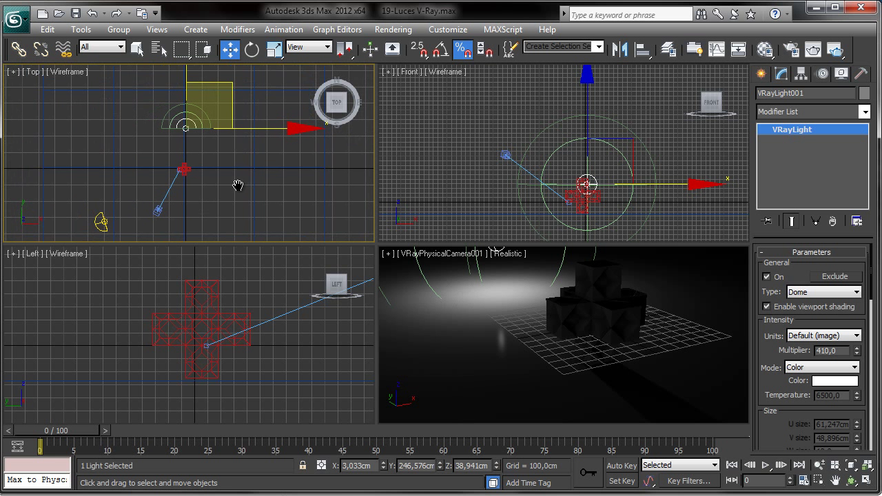
scroll(195, 134, "up", 3)
left_click(252, 49)
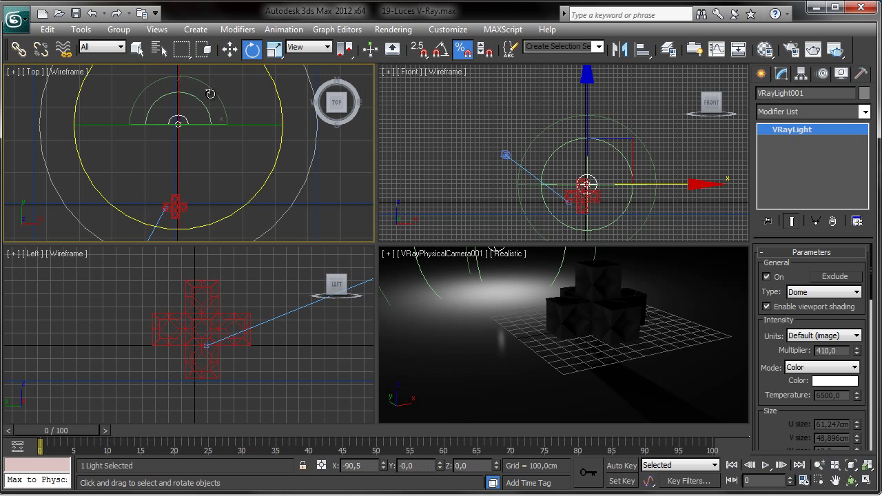
left_click_drag(182, 87, 180, 210)
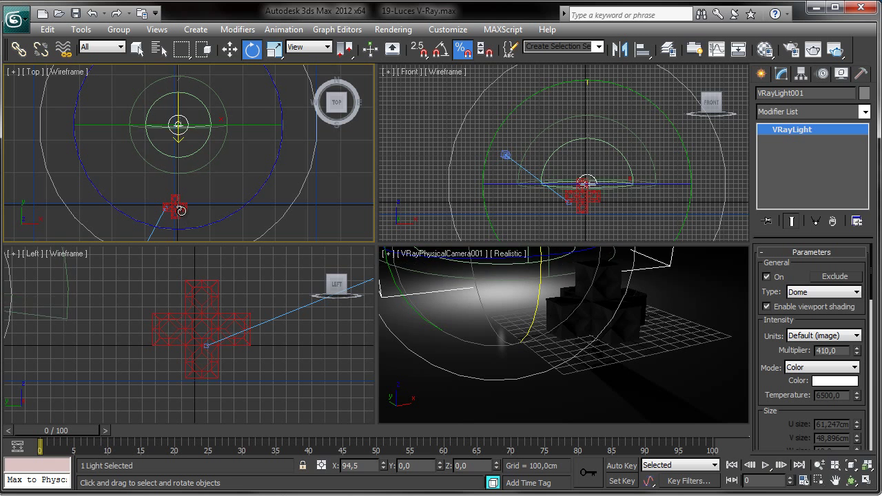
scroll(499, 154, "up", 3)
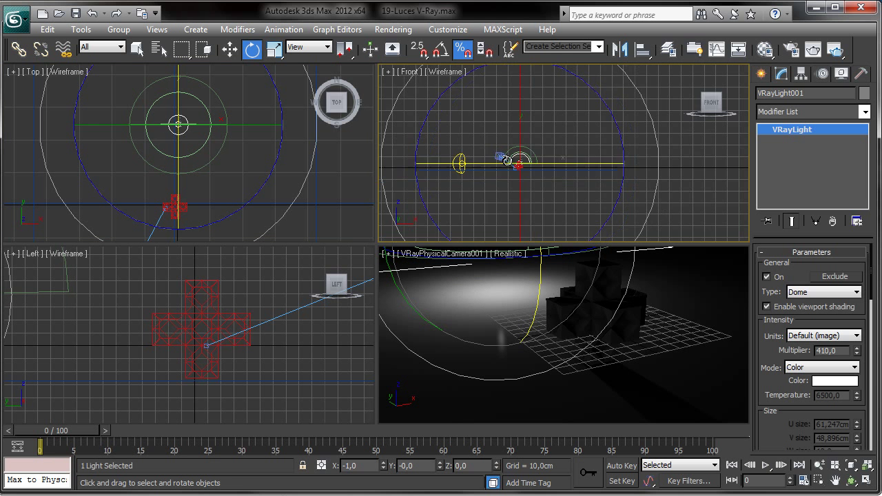
scroll(521, 158, "up", 2)
middle_click_drag(522, 165, 605, 197)
scroll(580, 200, "down", 3)
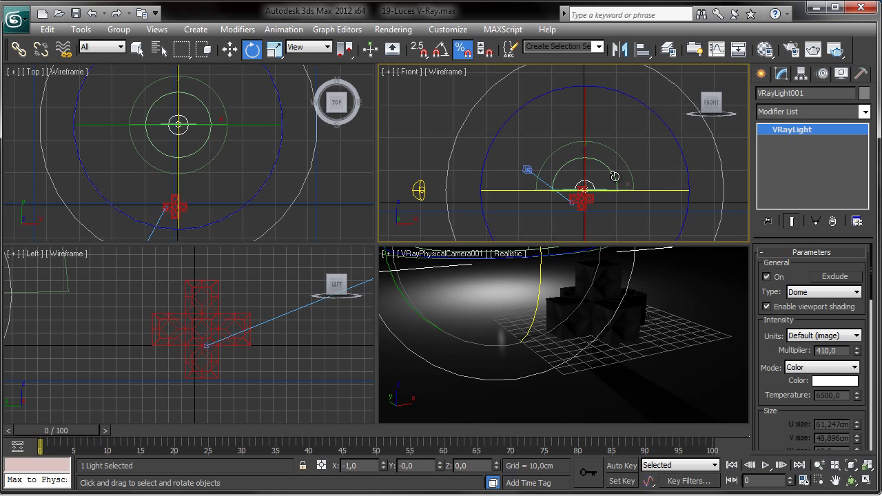
scroll(651, 191, "up", 2)
- Change the light's type to Sphere and examine its shape around the cubes in the Front view
left_click(824, 292)
left_click(815, 323)
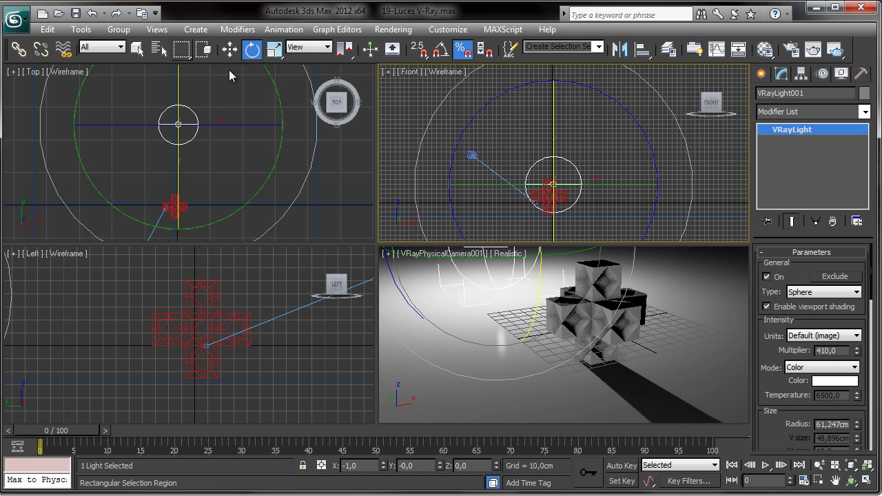
left_click(230, 49)
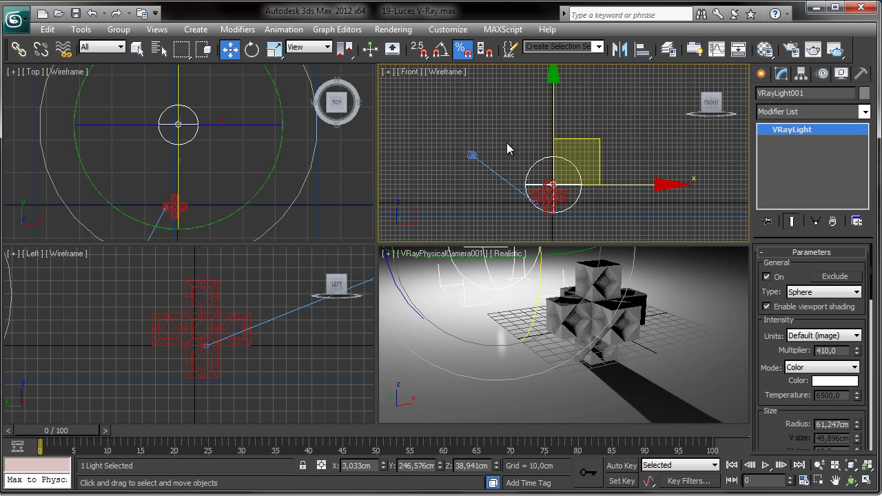
scroll(573, 176, "down", 2)
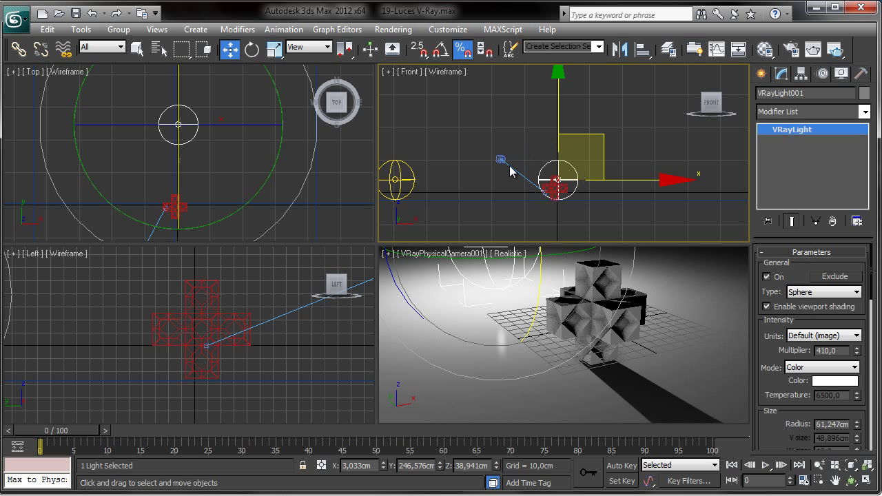
middle_click_drag(572, 195, 567, 192)
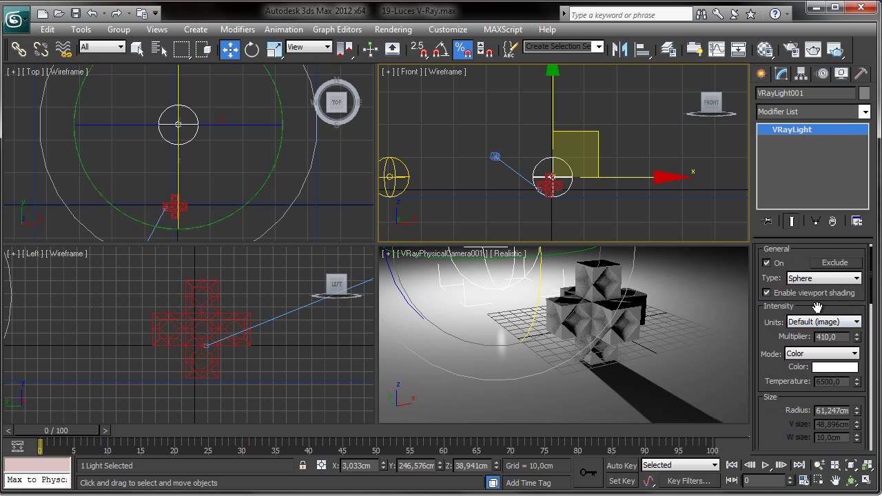
- Change the light's type to Mesh and examine its small box icon in the Front view
left_click(825, 291)
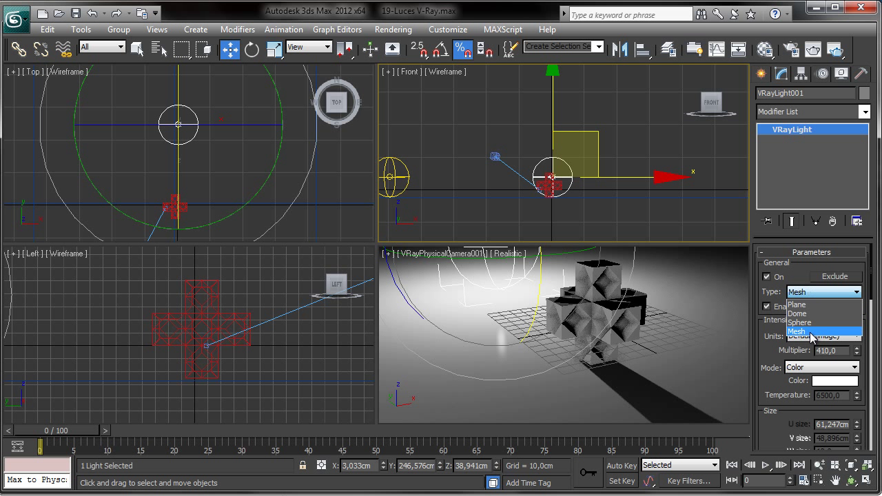
left_click(813, 334)
scroll(555, 177, "up", 2)
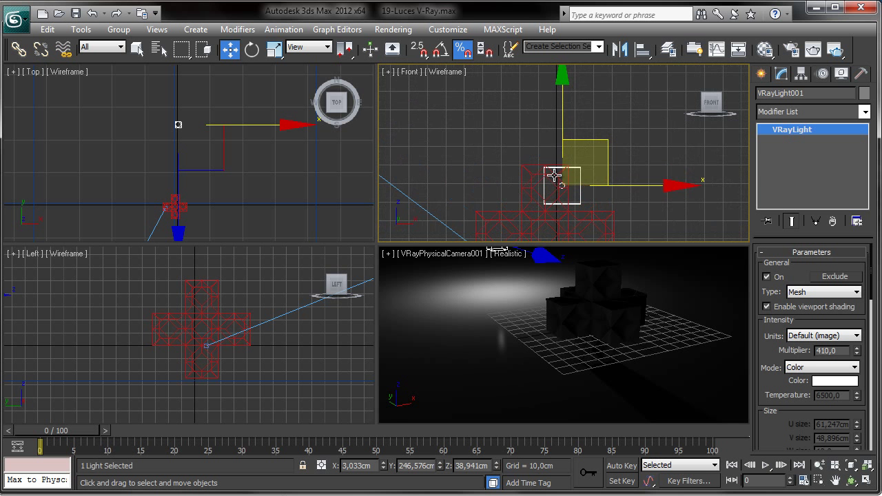
scroll(555, 181, "up", 3)
mouse_move(552, 176)
middle_mouse_down()
mouse_move(540, 145)
mouse_move(543, 166)
middle_mouse_up()
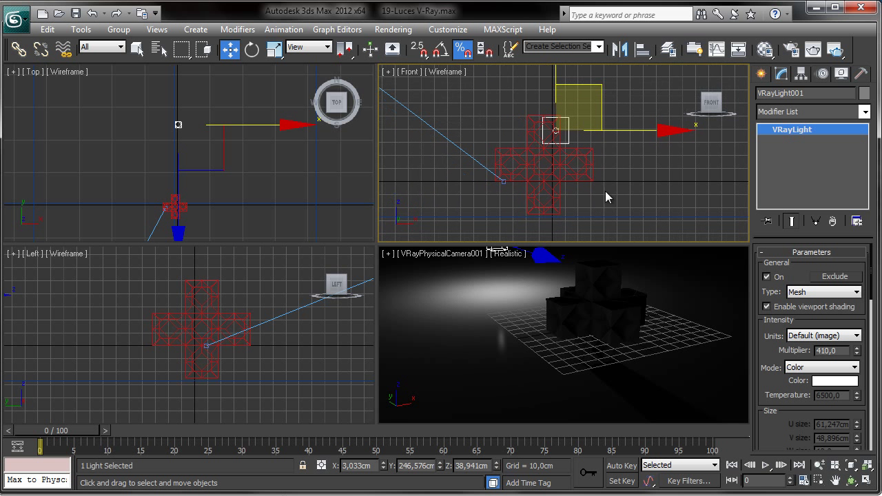
left_click_drag(828, 323, 835, 301)
- Set the light's type back to Plane and rotate it about -87.5 degrees around X so it faces the cubes
left_click(848, 292)
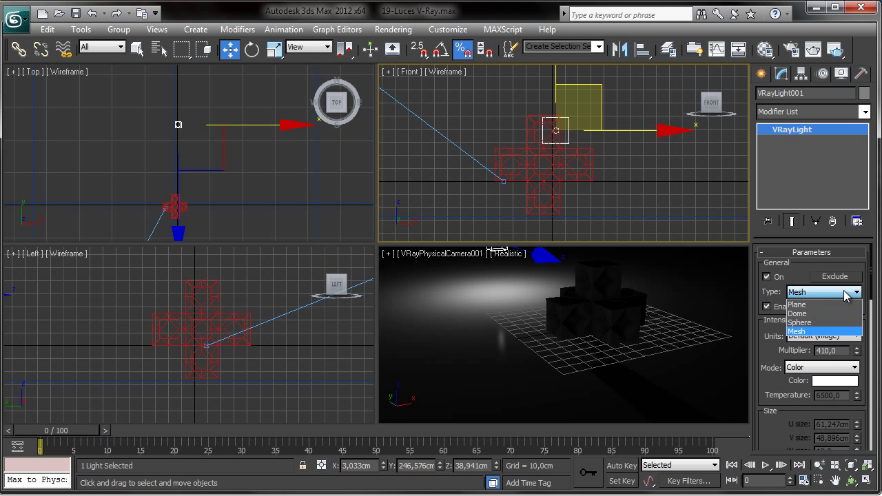
left_click(820, 304)
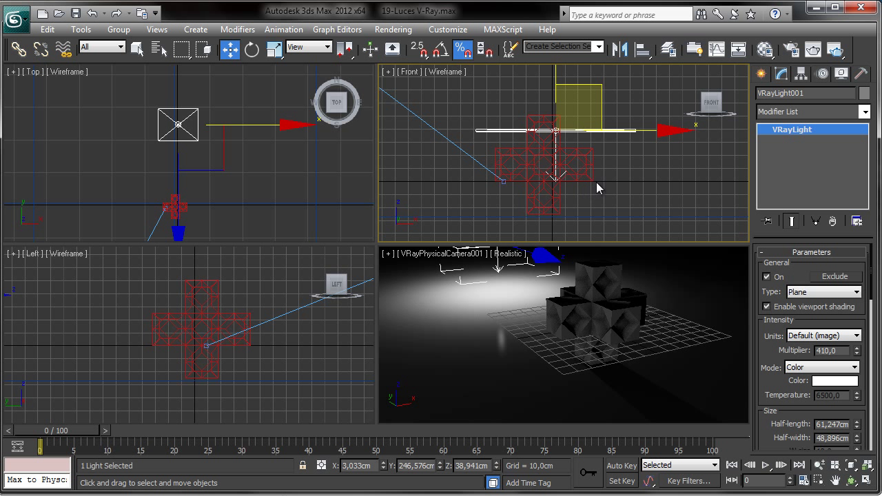
left_click(252, 49)
left_click_drag(552, 104, 552, 167)
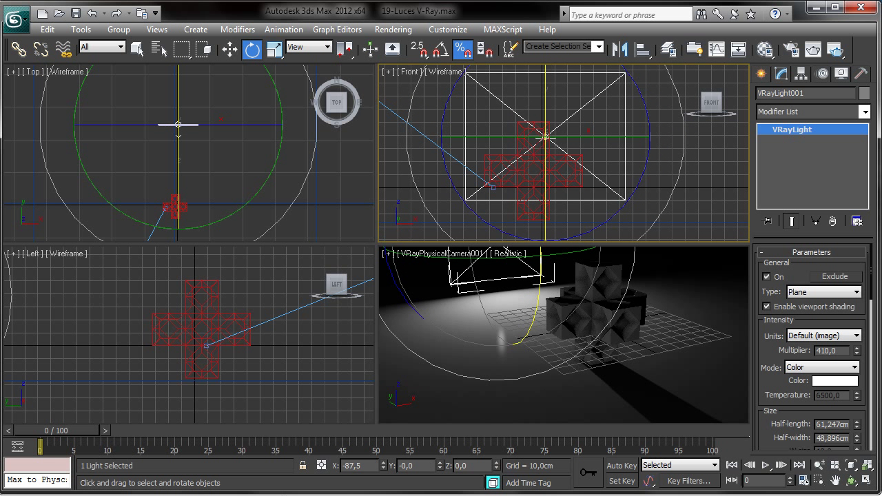
left_click(232, 51)
middle_click_drag(551, 157, 555, 179)
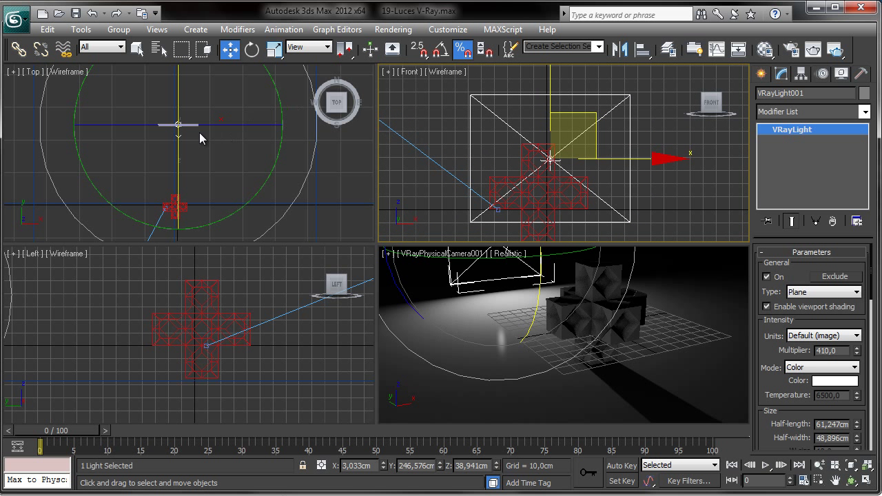
- Bring back the ActiveShade preview for the camera view and examine the plane light's direction arrow in the Top view
scroll(197, 138, "up", 3)
scroll(196, 138, "down", 5)
right_click(568, 339)
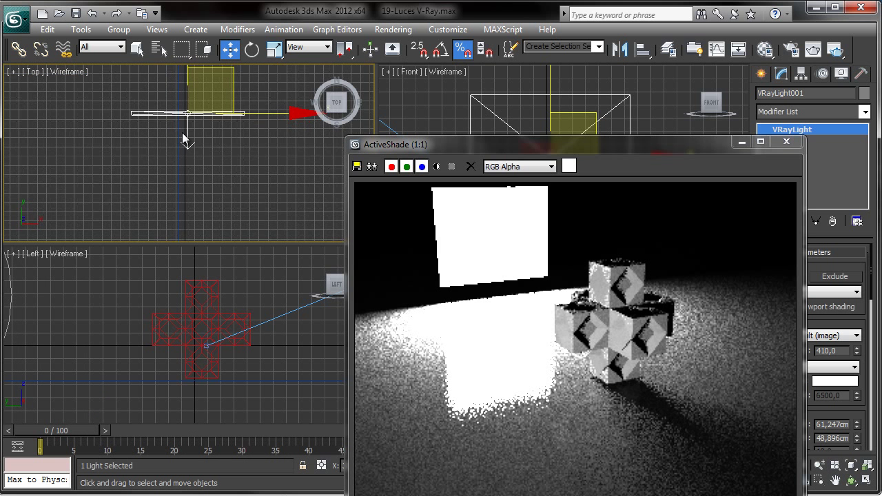
scroll(184, 135, "up", 3)
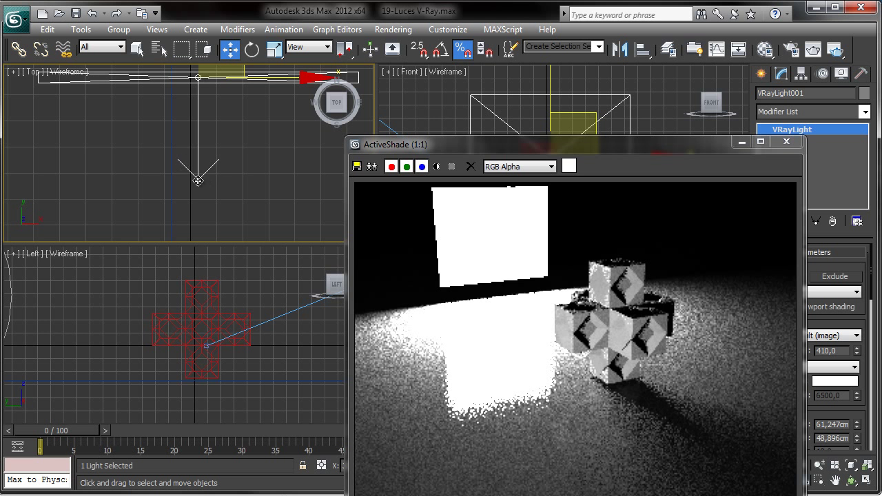
middle_click_drag(234, 177, 187, 140)
scroll(202, 185, "down", 2)
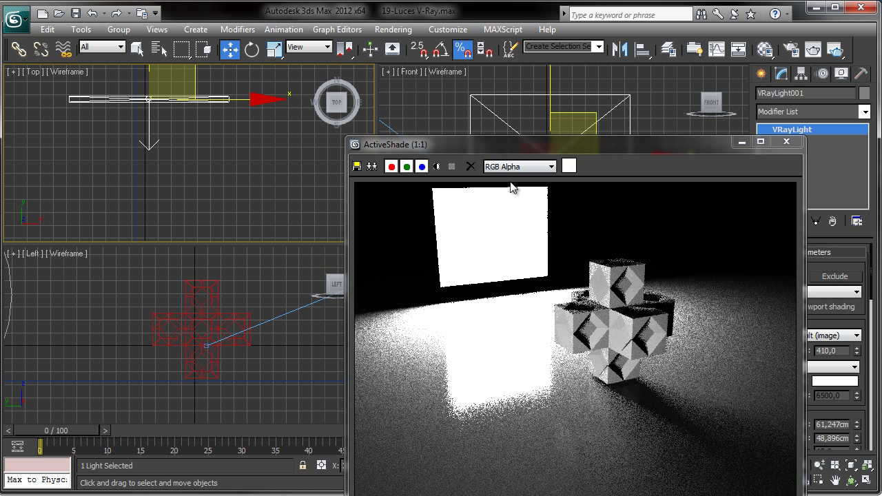
- Move the ActiveShade window clear of the light parameters and the camera view
left_click_drag(575, 141, 510, 93)
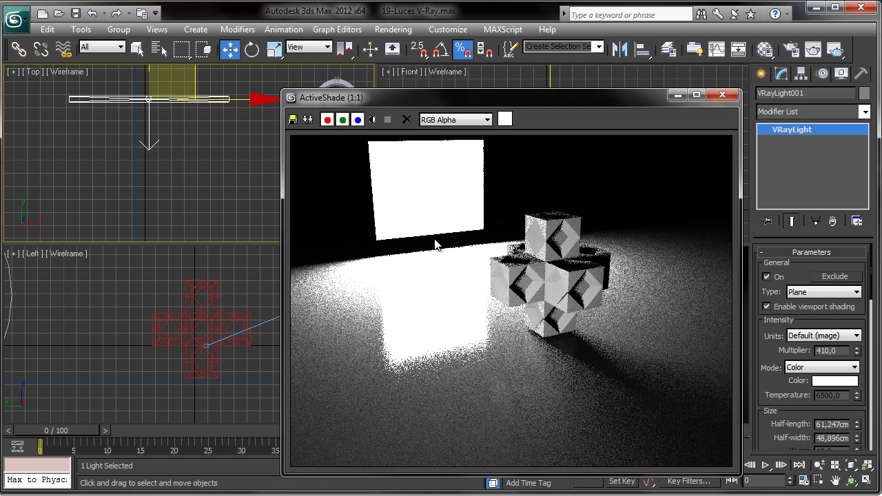
scroll(168, 134, "down", 2)
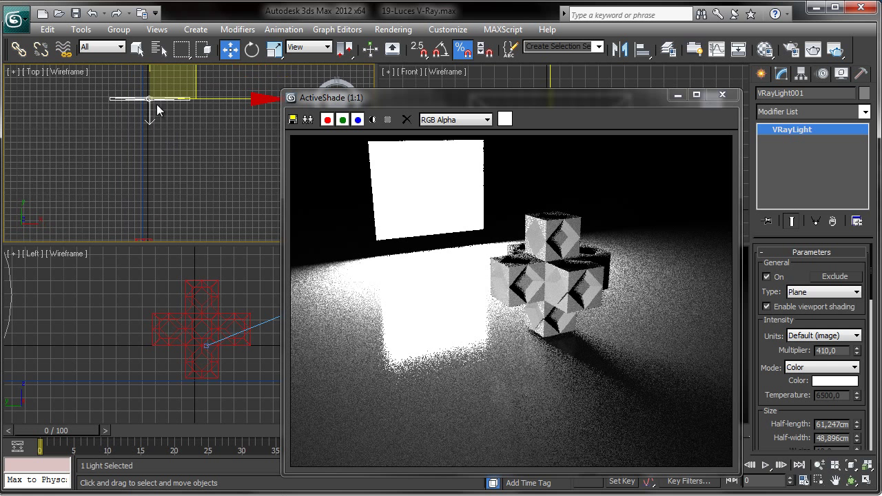
scroll(124, 87, "down", 2)
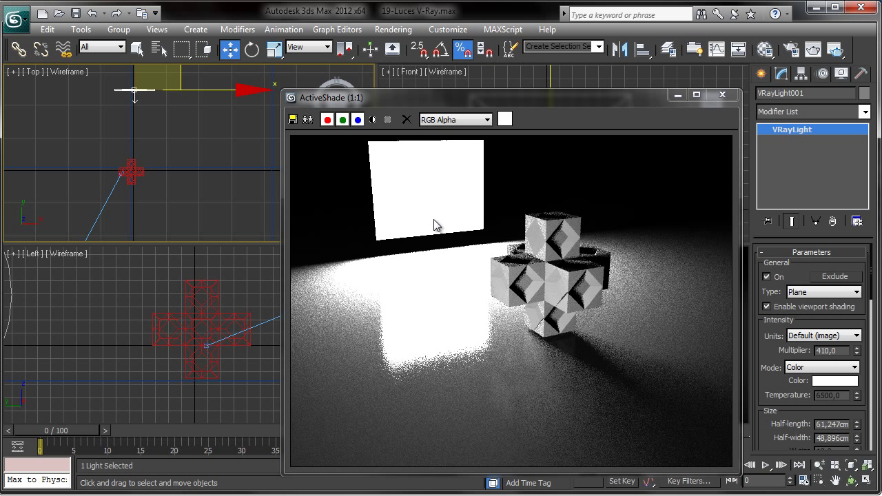
left_click_drag(625, 99, 366, 57)
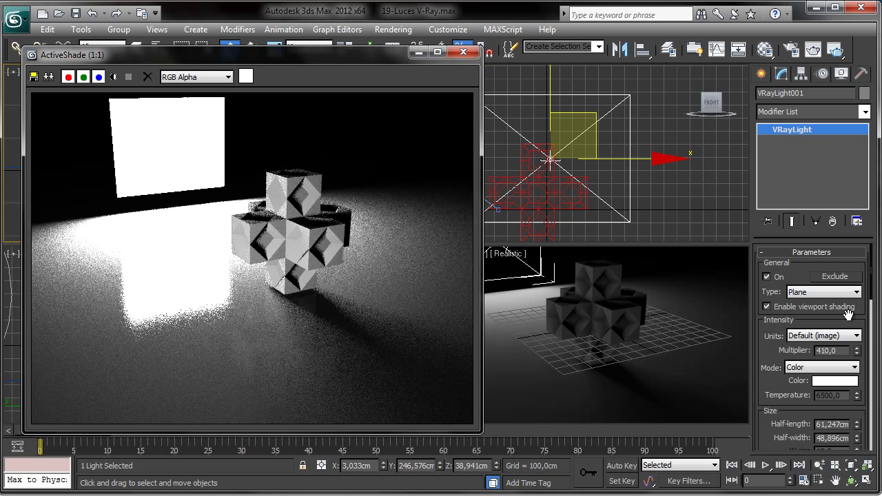
- Make the camera view active and switch the selected plane light off
left_click_drag(848, 314, 850, 292)
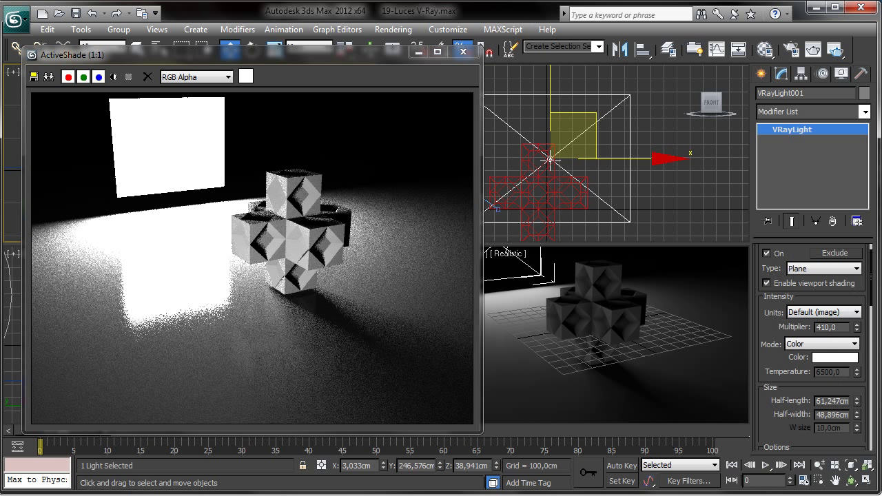
right_click(599, 351)
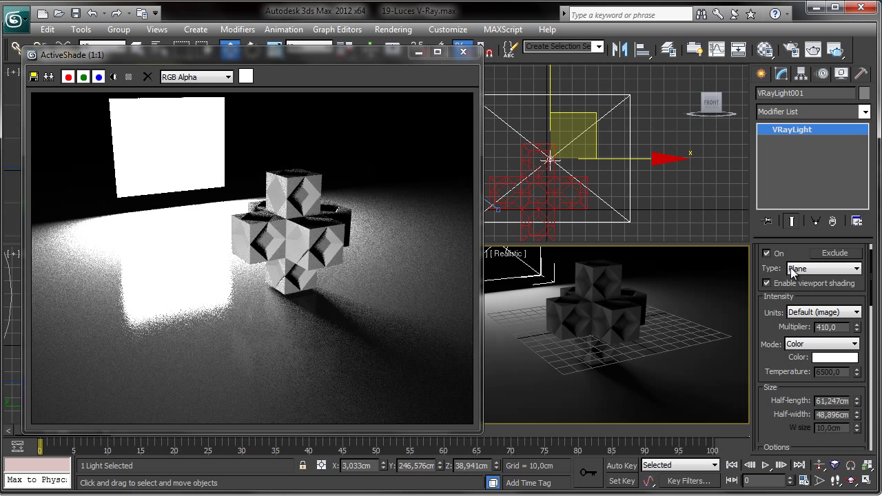
mouse_move(797, 254)
left_mouse_down()
mouse_move(794, 277)
mouse_move(795, 265)
left_mouse_up()
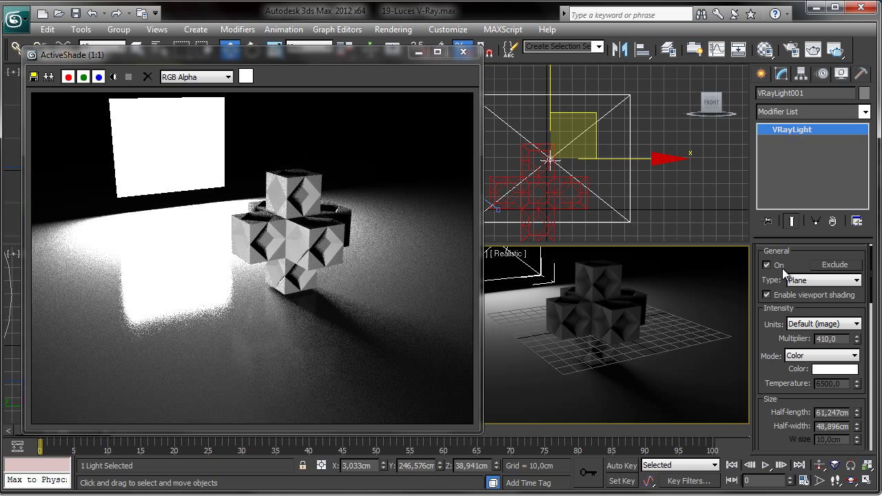
left_click(768, 264)
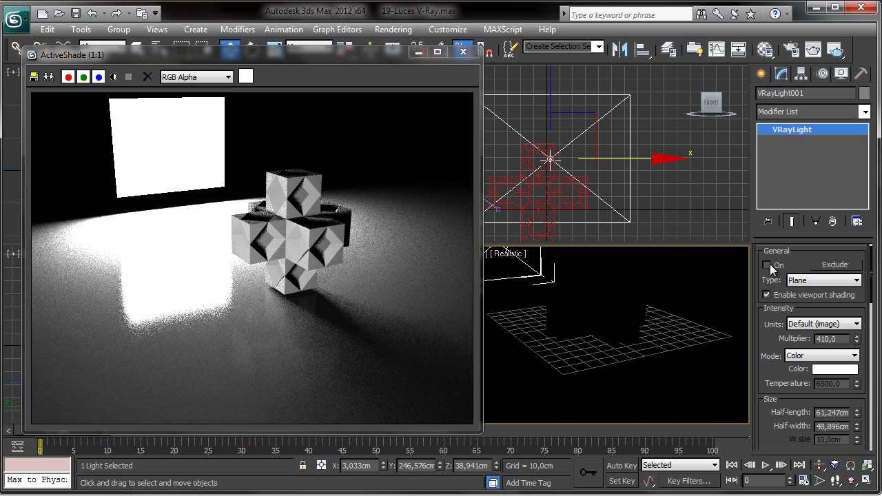
- Switch the plane light back on and review its Include and Exclude modes in the exclusion dialog, accepting it with Exclude set
left_click(767, 265)
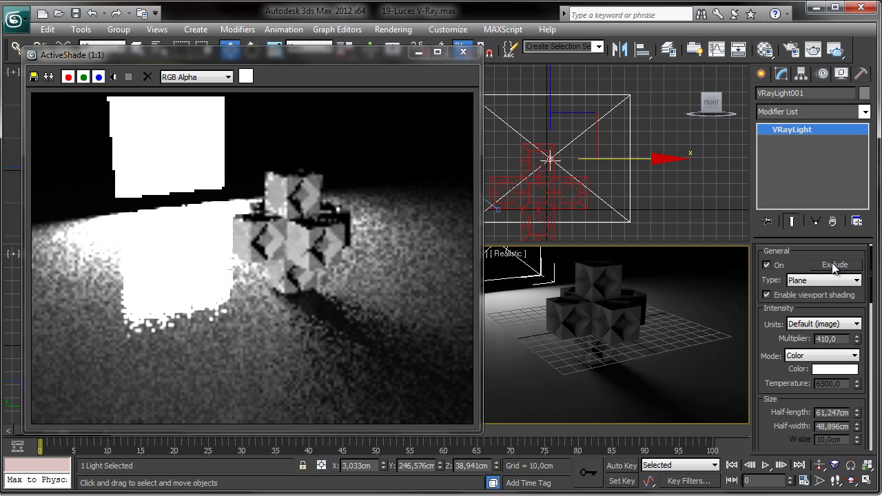
left_click(835, 266)
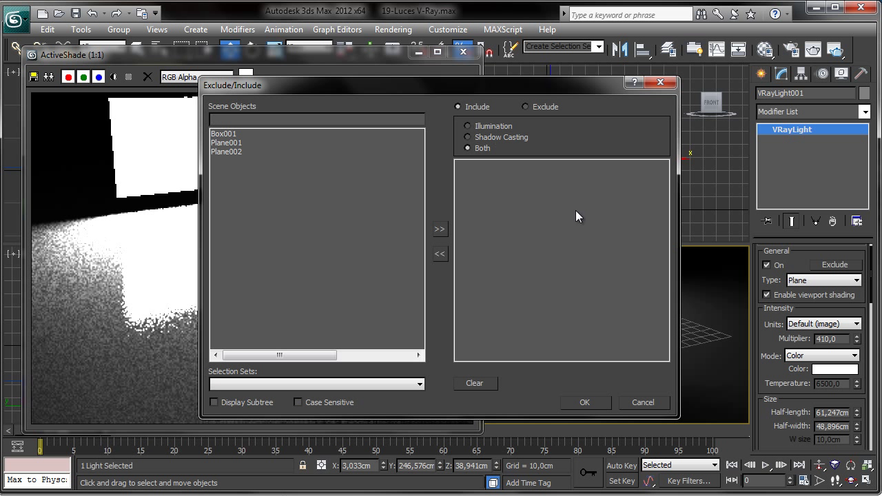
left_click(527, 107)
left_click(458, 107)
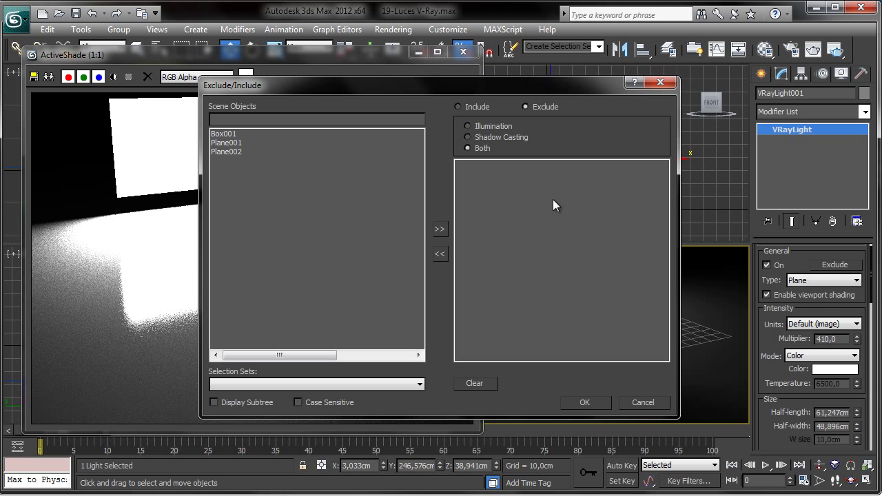
left_click(593, 402)
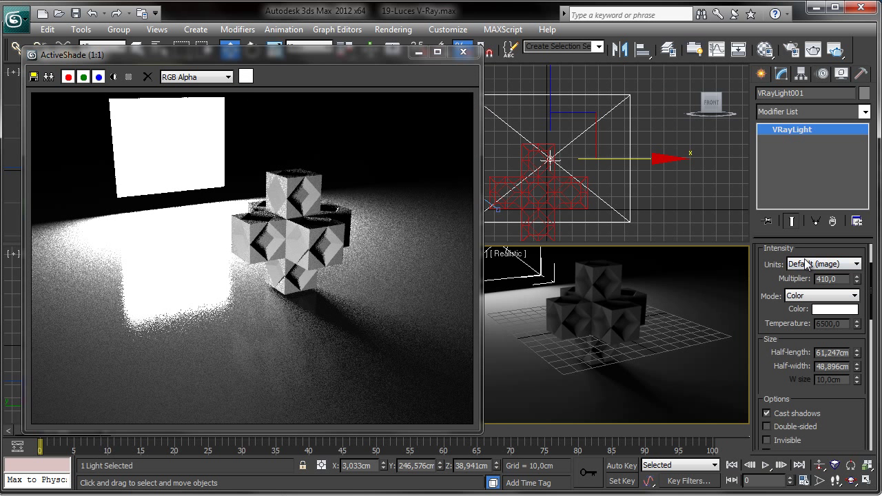
- Review the light's intensity multiplier and the available intensity units, keeping Default (image)
scroll(820, 255, "down", 3)
left_click_drag(836, 244, 837, 256)
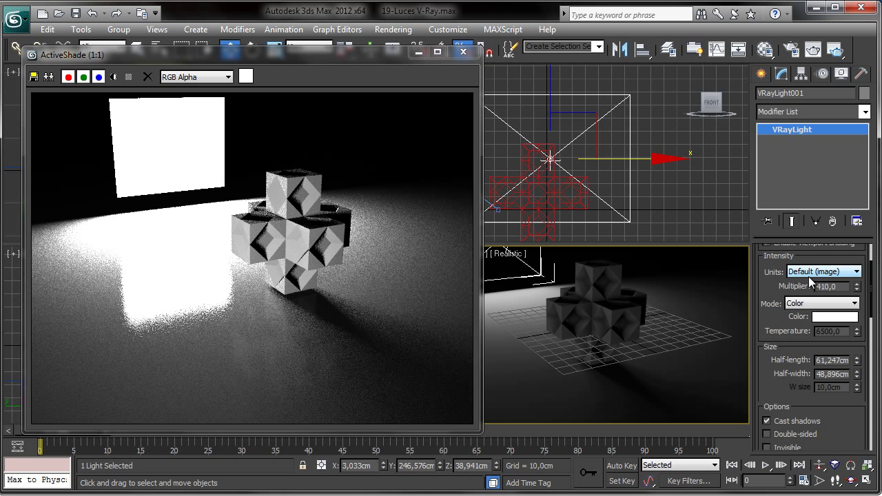
double_click(844, 288)
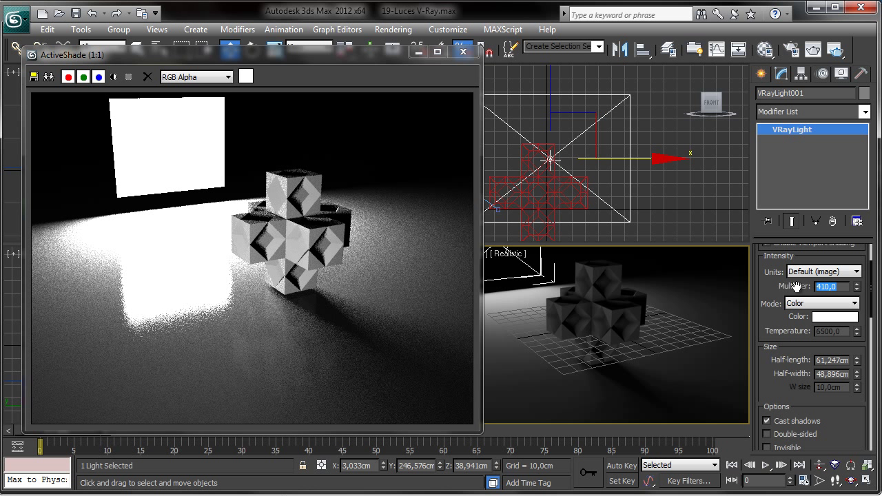
left_click(845, 273)
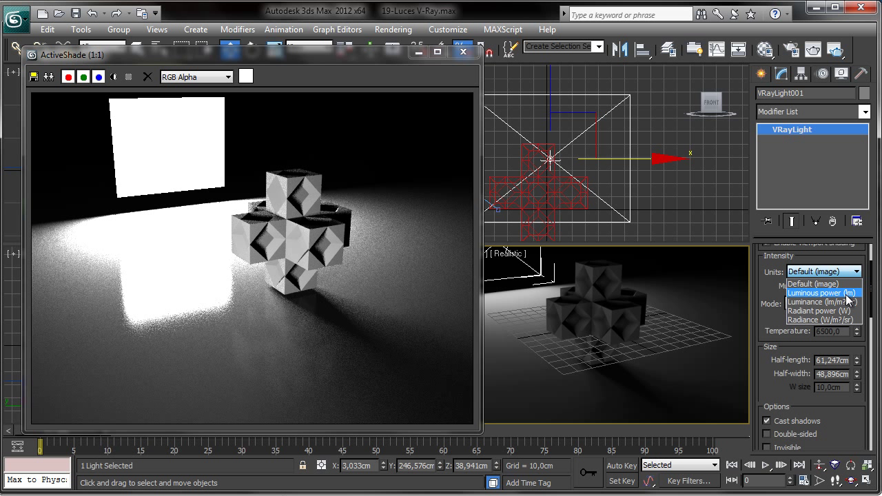
left_click(814, 283)
- Review the light's intensity modes and its colour selector, keeping the Color mode and white
left_click(824, 297)
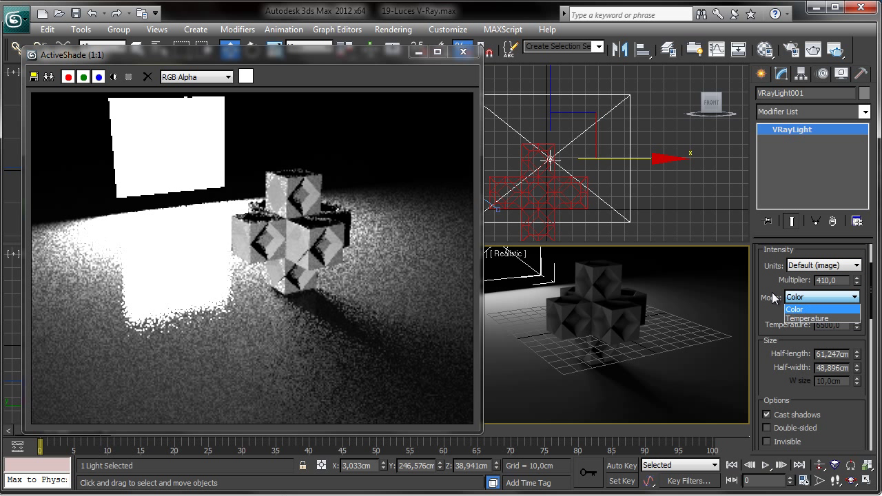
left_click(801, 309)
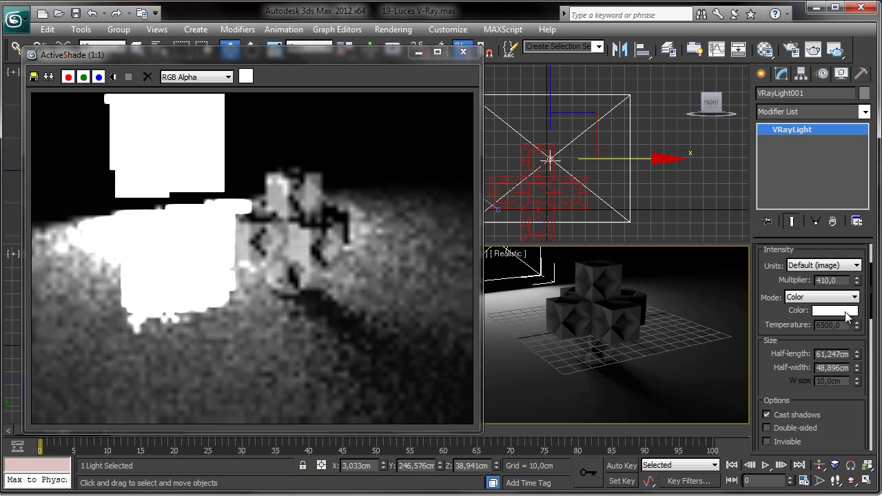
left_click(846, 313)
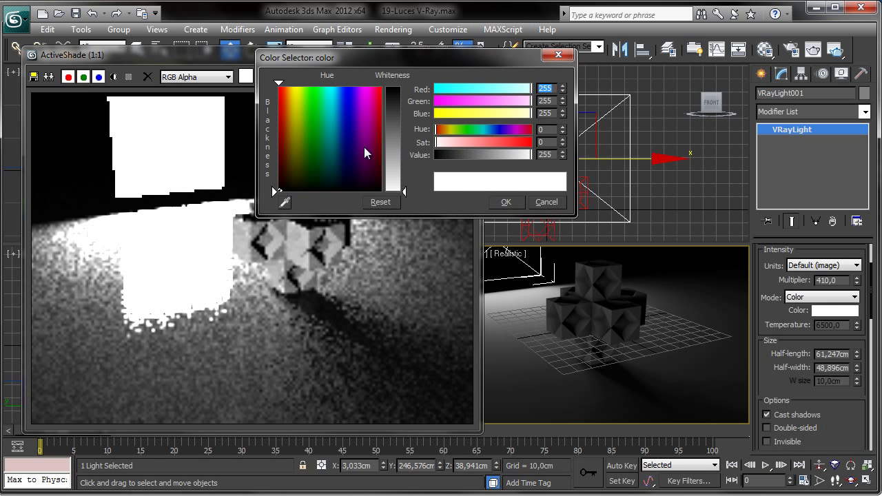
left_click(520, 202)
- Set the light's mode to Temperature to tint its colour pale blue, and return the mode to Color
left_click(824, 297)
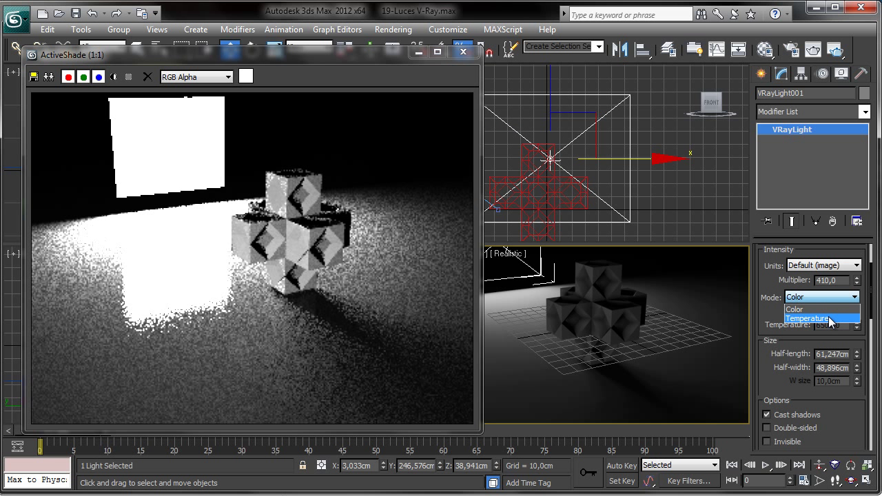
left_click(829, 320)
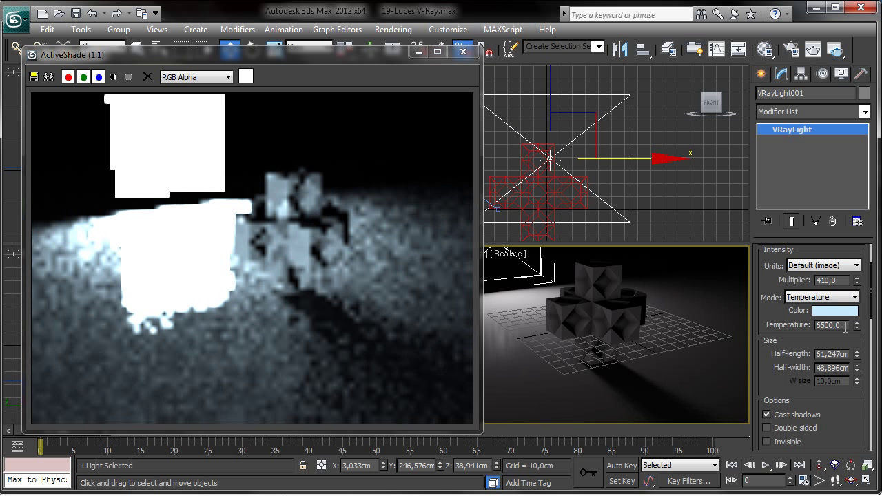
double_click(827, 326)
- Set the plane light's half-length to 60 cm and reduce its half-width to about 37.16 cm
scroll(828, 330, "down", 2)
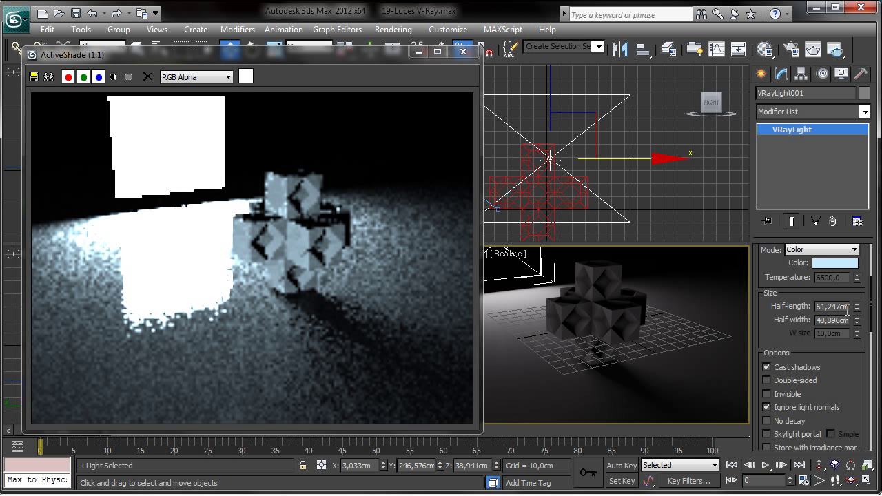
double_click(832, 306)
type("60")
key("Return")
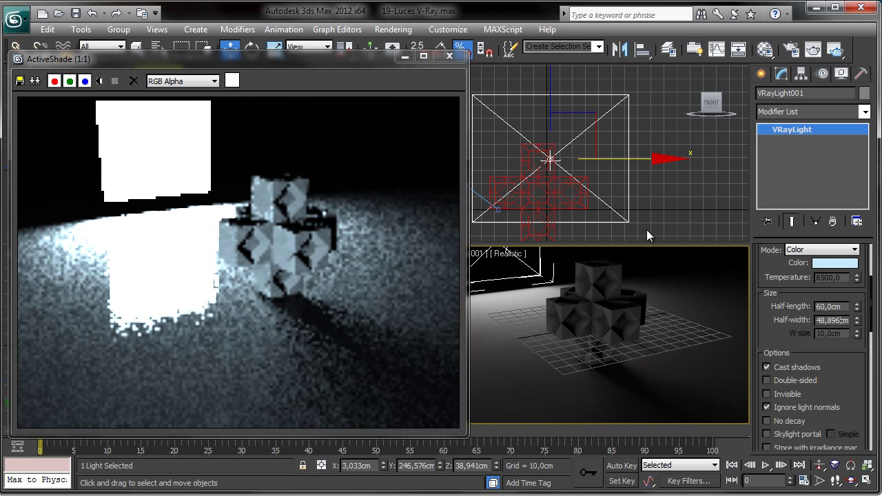
left_click_drag(857, 320, 857, 331)
- Try a half-length of 50 cm on the plane light and return it to 60 cm
double_click(842, 307)
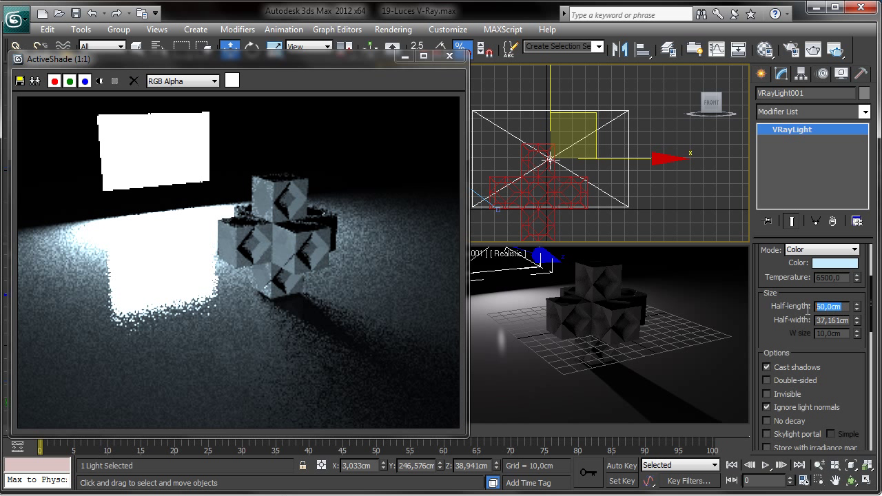
type("50")
key("Return")
type("60")
key("Return")
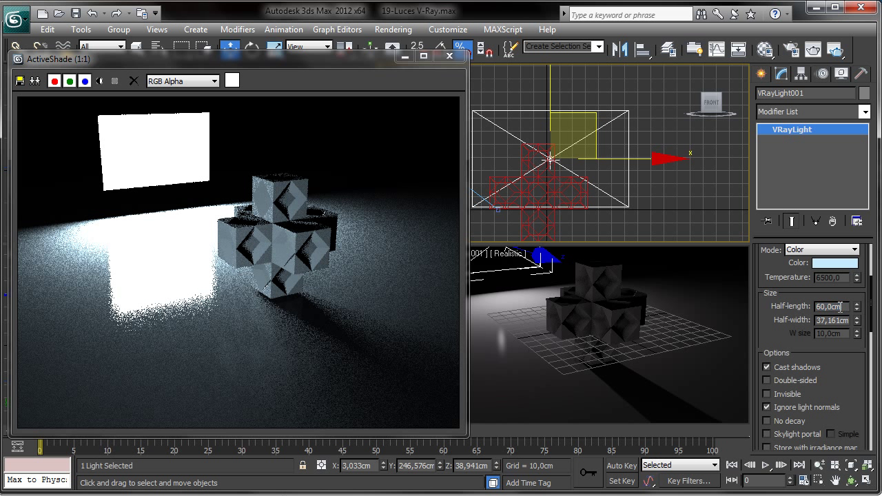
- Set the plane light's half-width to 30 cm
double_click(828, 320)
type("30")
key("Return")
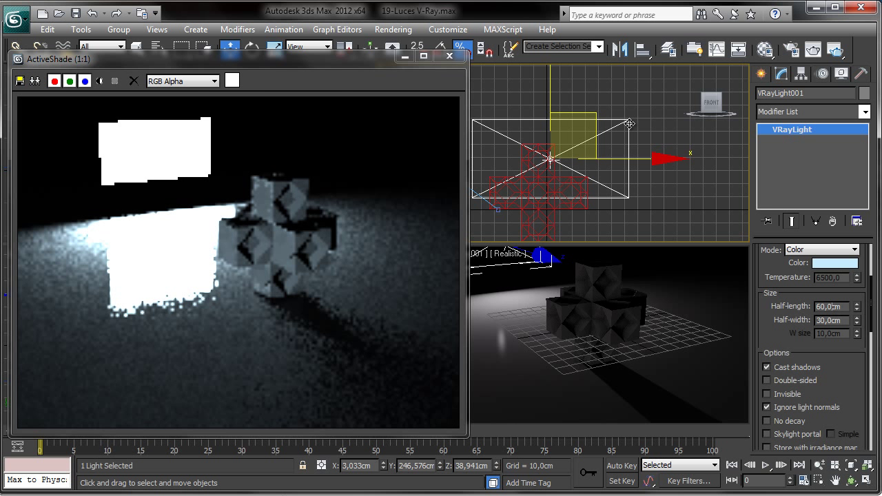
- Set the half-length to 50 cm once more to compare the light's outline, and restore 60 cm
type("50")
key("Return")
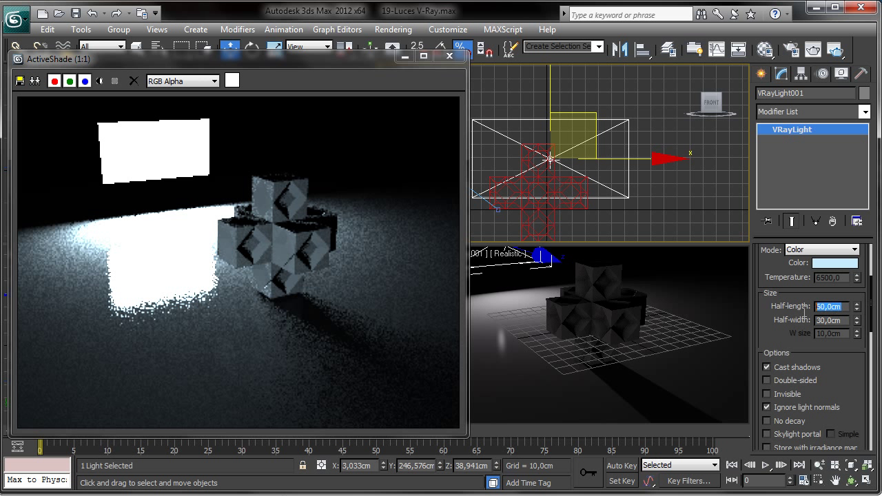
type("60")
key("Return")
- Turn the light's Cast shadows option off to compare the ActiveShade result, and turn it back on
left_click_drag(854, 382, 852, 345)
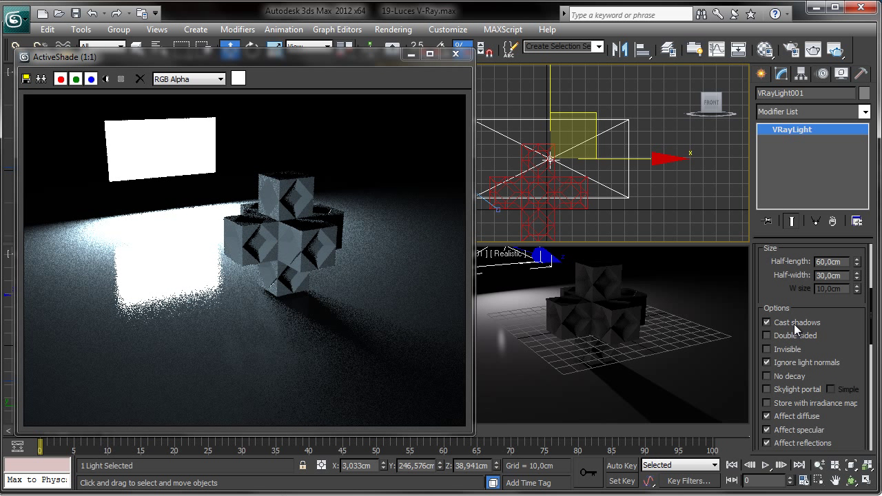
left_click(800, 324)
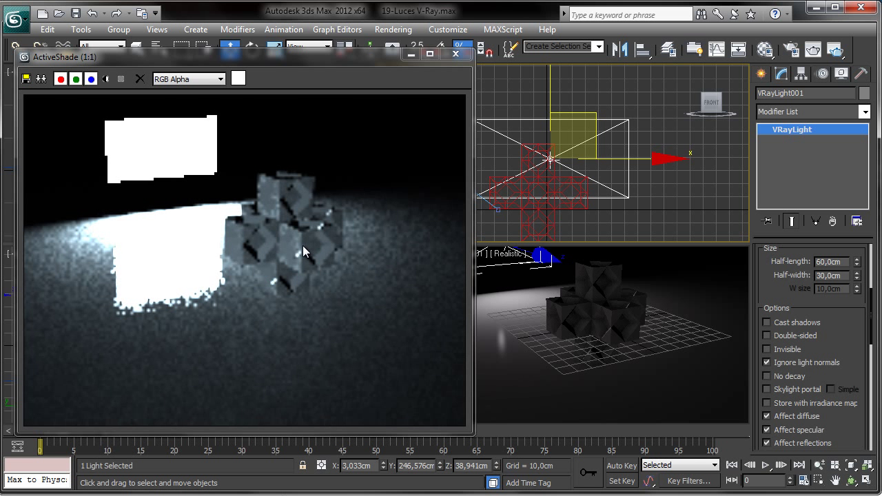
left_click(813, 323)
- Move the ActiveShade window aside to examine the plane light in the Top view, put it back and make the camera view active
scroll(796, 301, "down", 1)
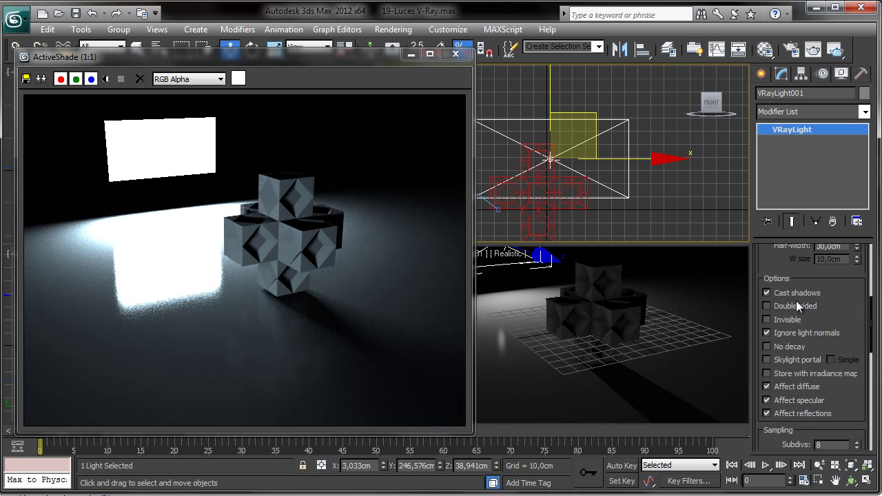
scroll(843, 304, "down", 1)
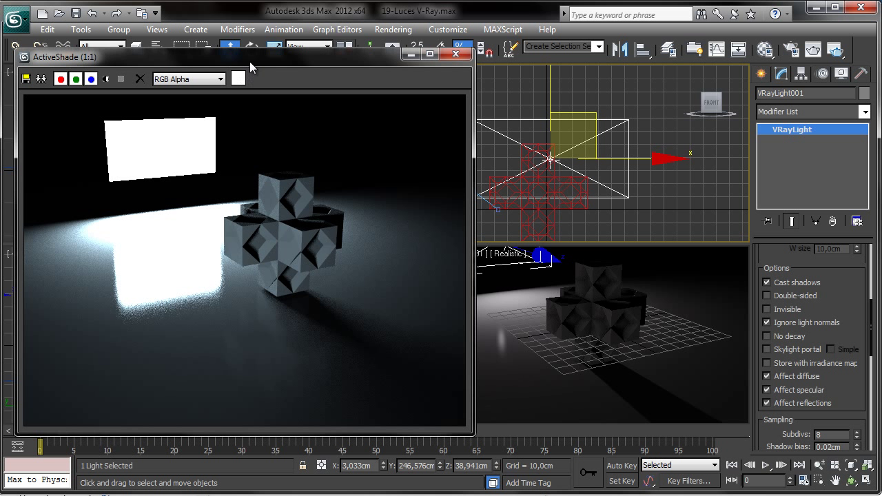
left_click_drag(250, 62, 559, 63)
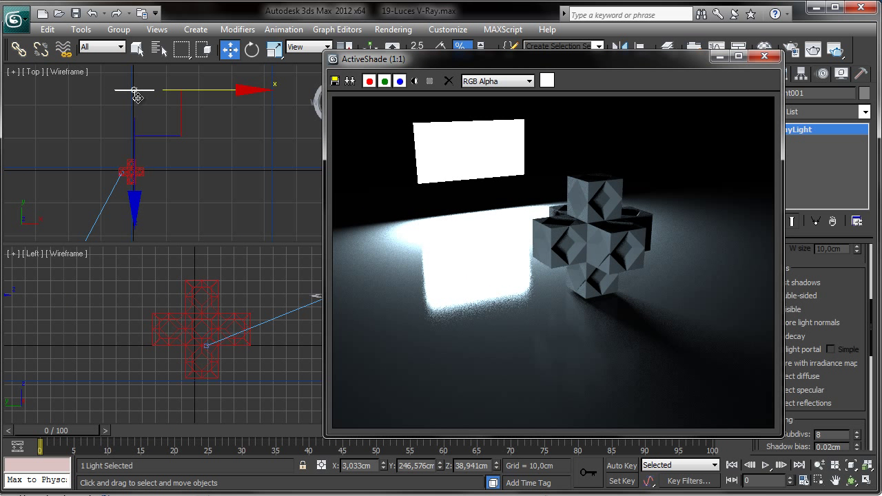
scroll(131, 92, "up", 5)
left_click_drag(705, 67, 409, 61)
right_click(710, 315)
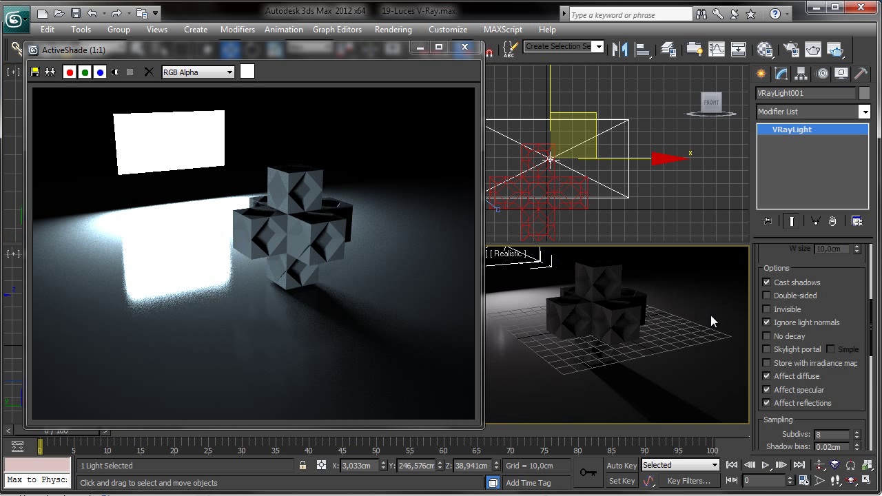
- Turn the light's Double-sided option on and off, and do the same with Invisible, comparing each in ActiveShade
left_click(804, 296)
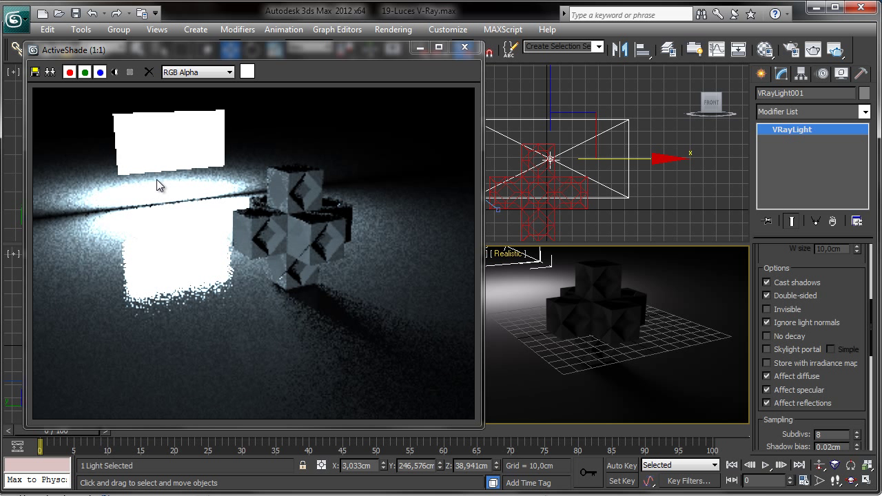
left_click(803, 292)
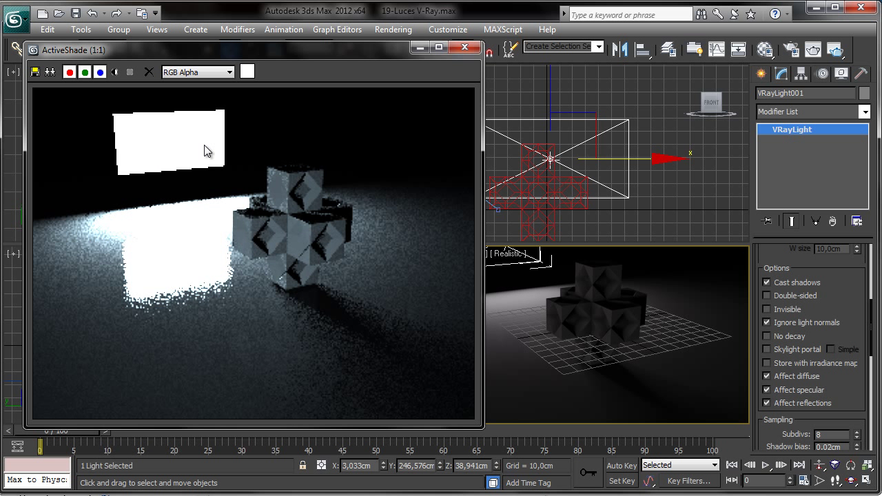
left_click(767, 310)
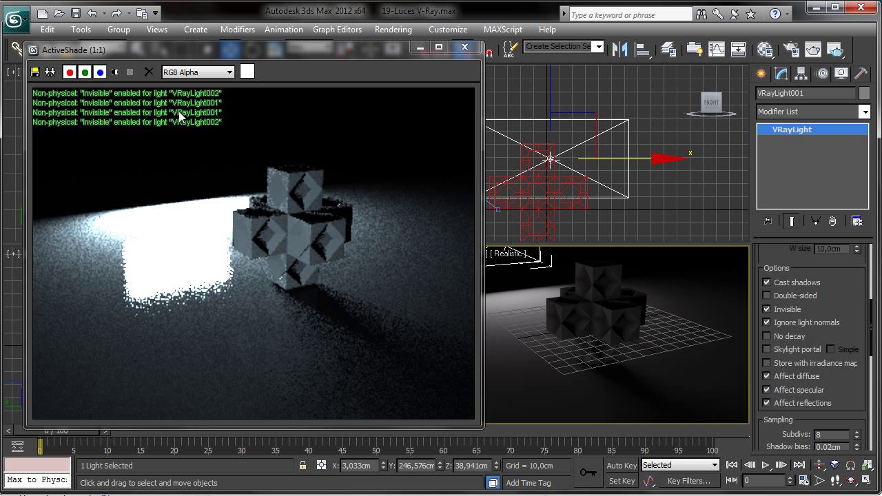
left_click(787, 309)
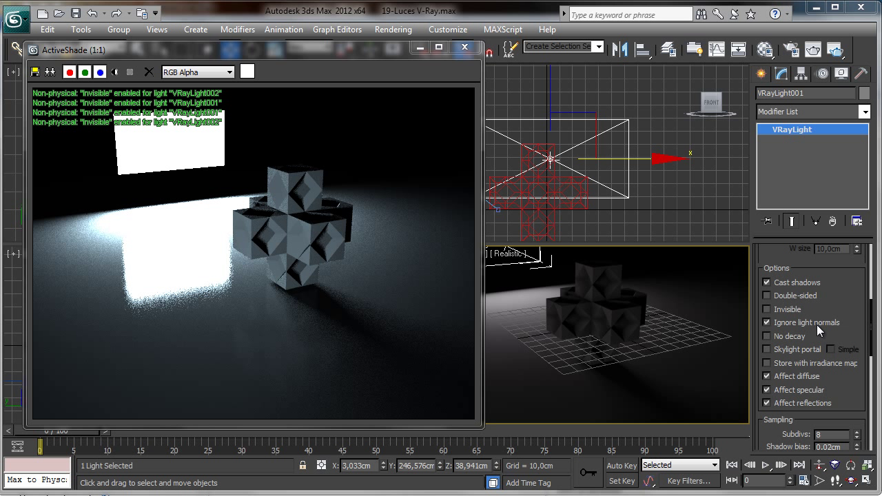
- Examine the light's general, size and option parameters and the list of light types, keeping Plane
scroll(820, 331, "up", 6)
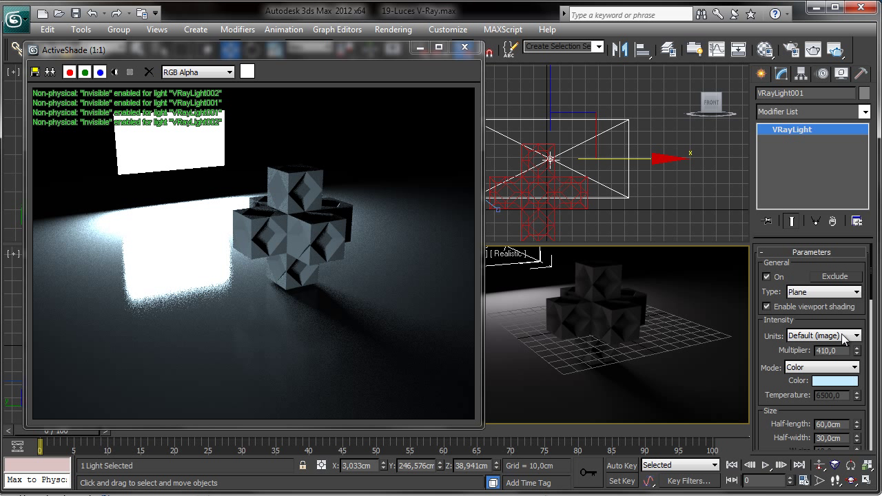
left_click(821, 293)
left_click(821, 293)
scroll(795, 278, "down", 5)
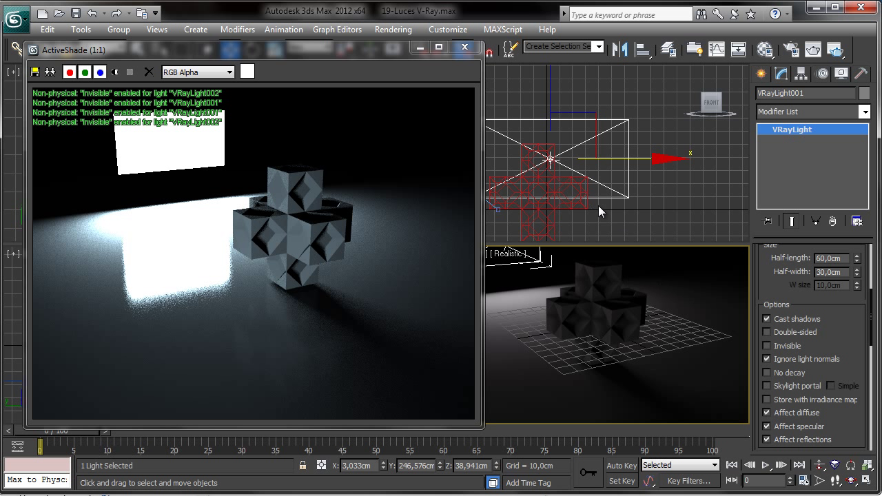
left_click_drag(856, 354, 855, 344)
scroll(855, 344, "up", 3)
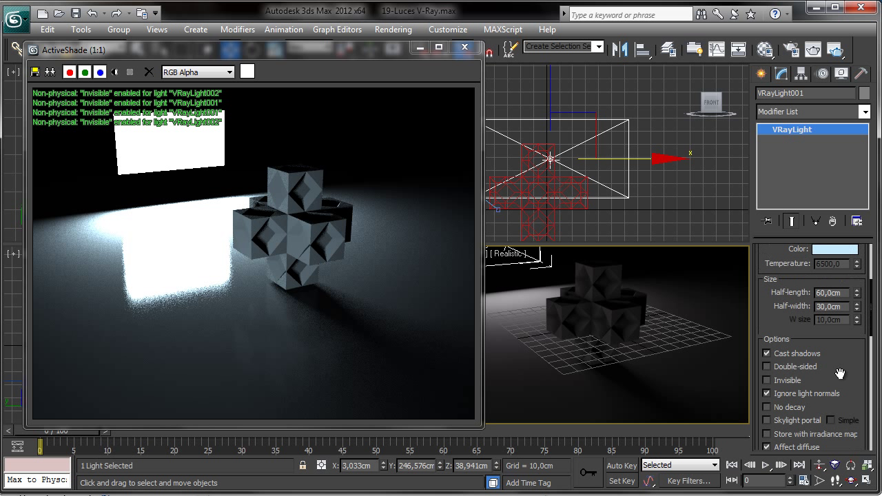
scroll(842, 374, "up", 5)
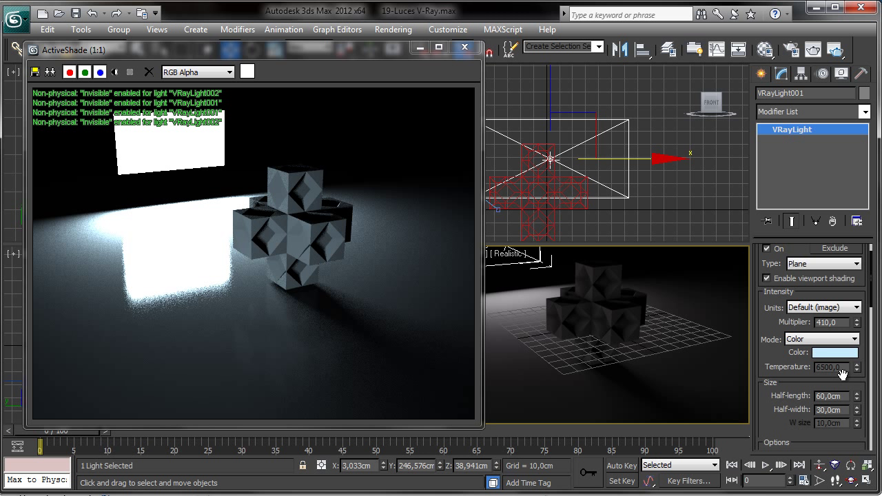
scroll(842, 374, "up", 2)
left_click(831, 291)
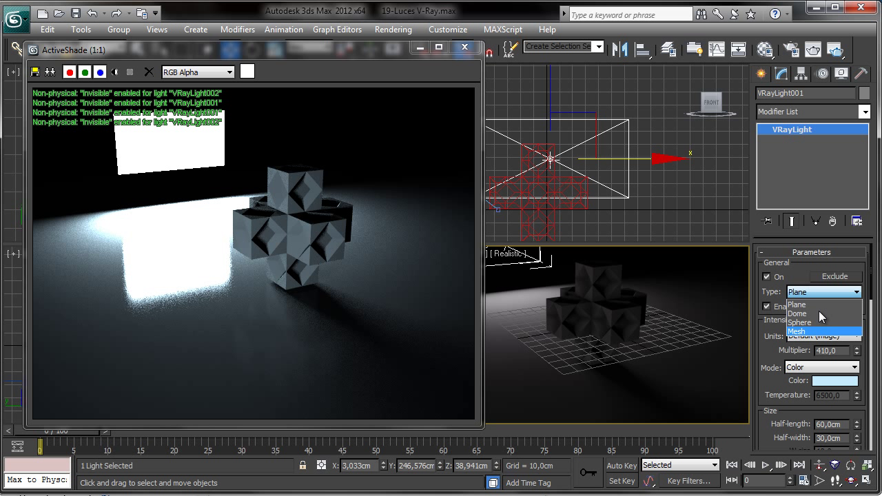
left_click(805, 274)
- Enable the plane light's No decay option to see its effect in ActiveShade
scroll(773, 355, "down", 5)
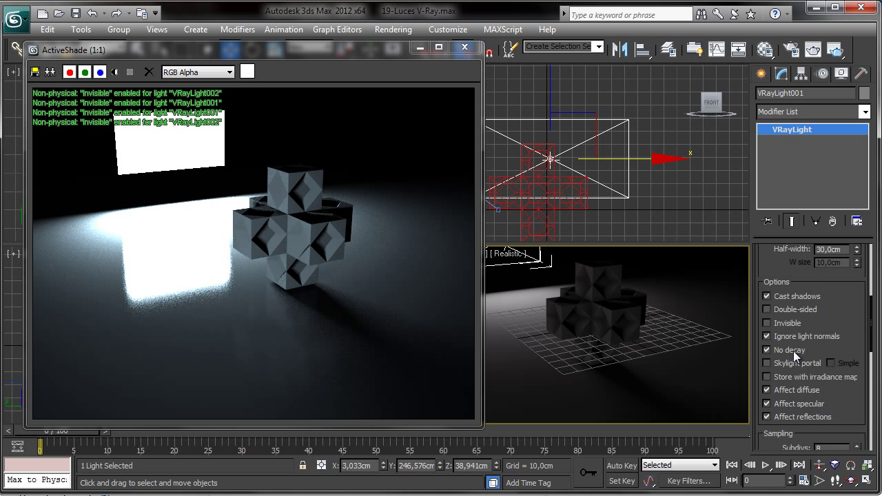
left_click_drag(794, 351, 787, 336)
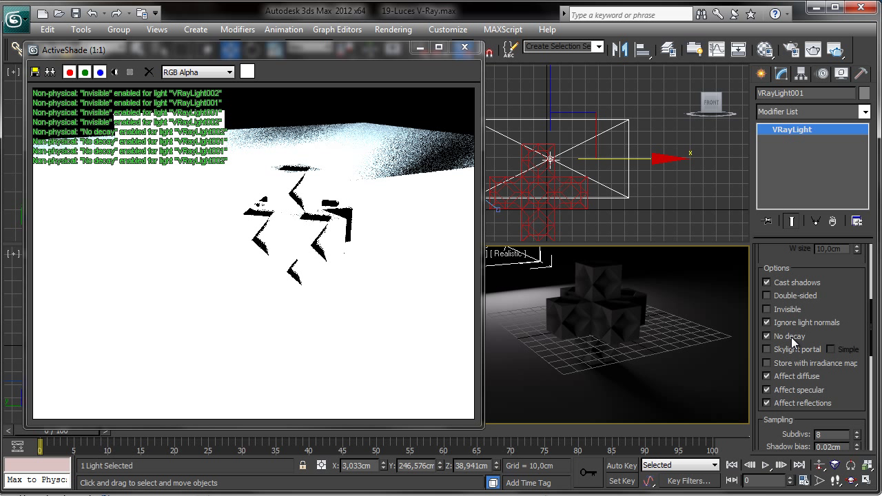
- Turn off the plane light's No decay option so the light falls off with distance in ActiveShade
left_click_drag(849, 336, 845, 322)
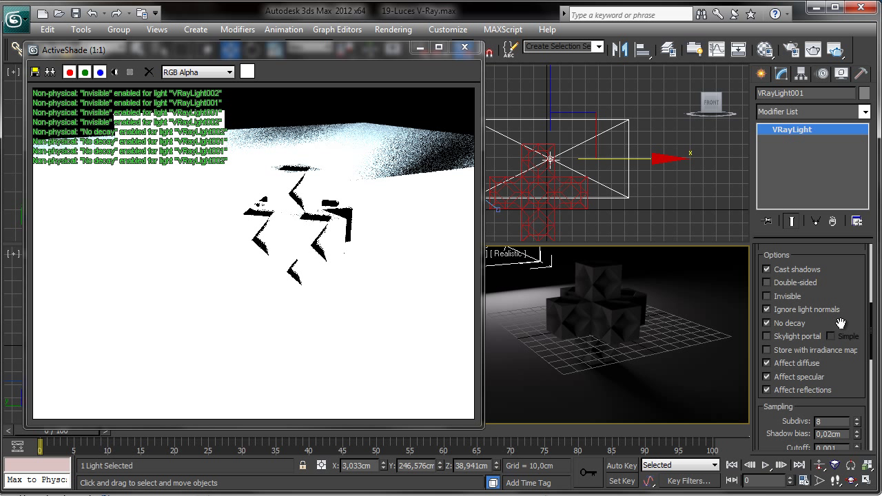
left_click_drag(835, 323, 853, 283)
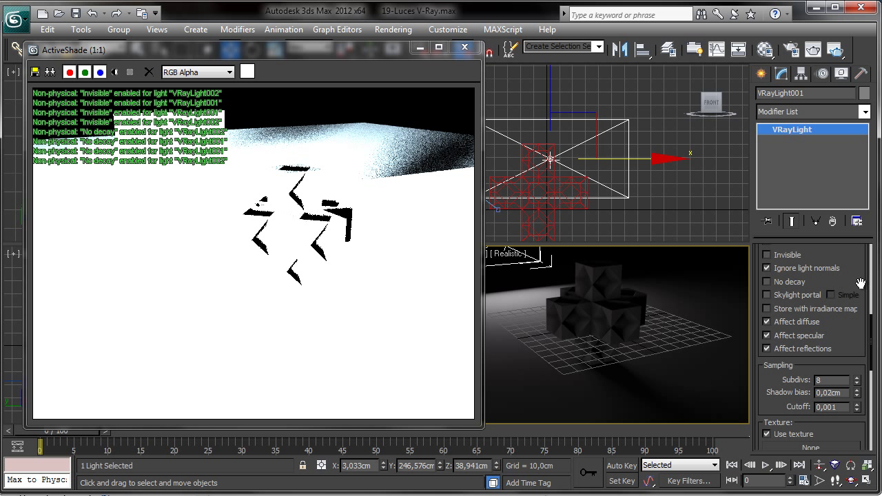
left_click(796, 282)
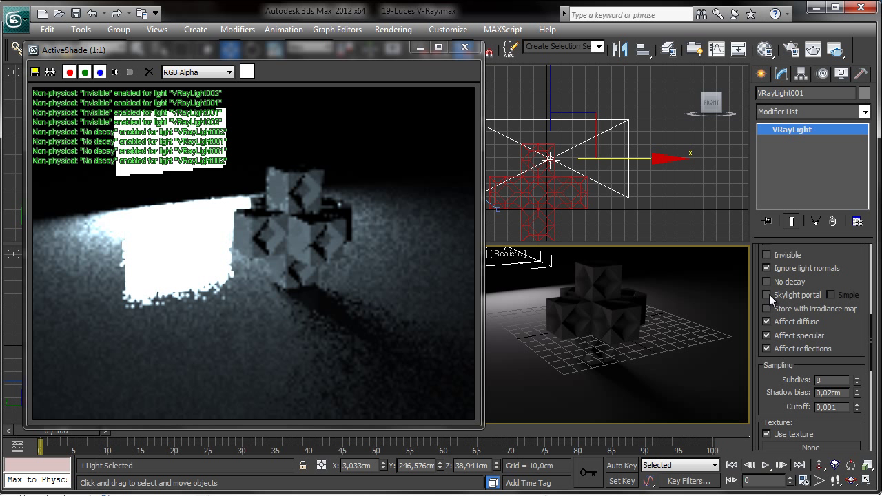
scroll(789, 289, "down", 1)
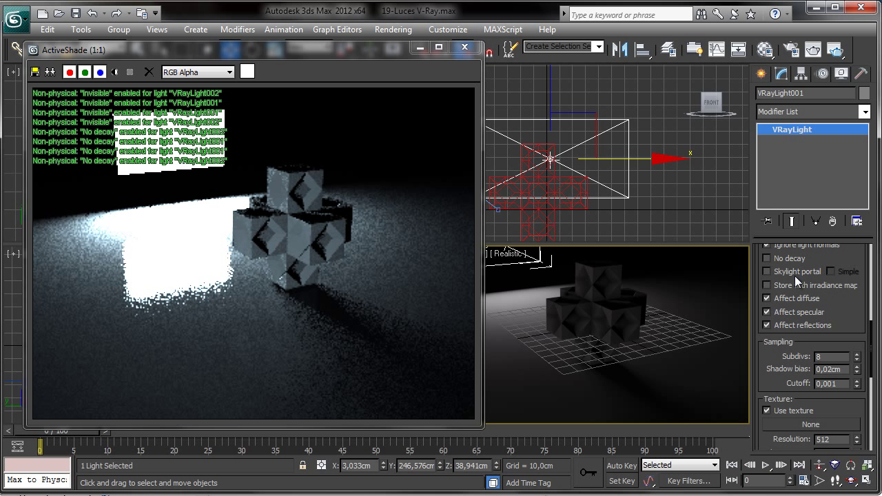
- Turn the light's Store with irradiance map option on and off, comparing the result in ActiveShade
left_click_drag(852, 258, 852, 257)
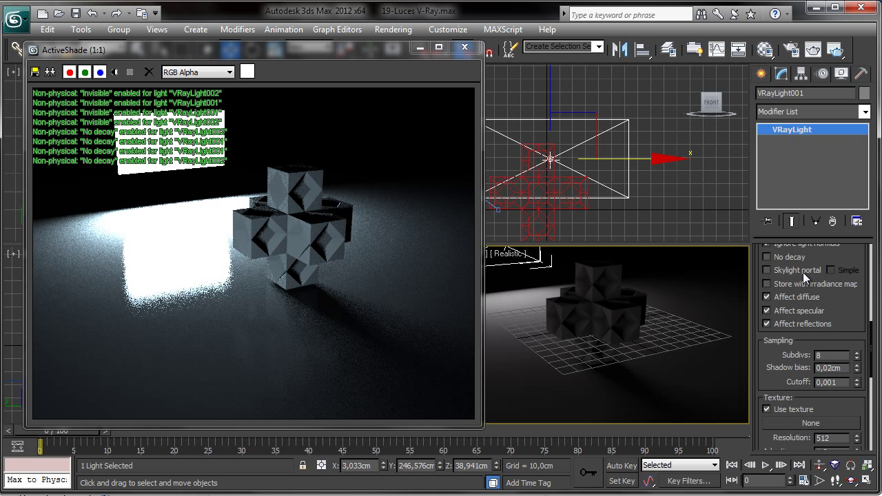
scroll(802, 281, "down", 1)
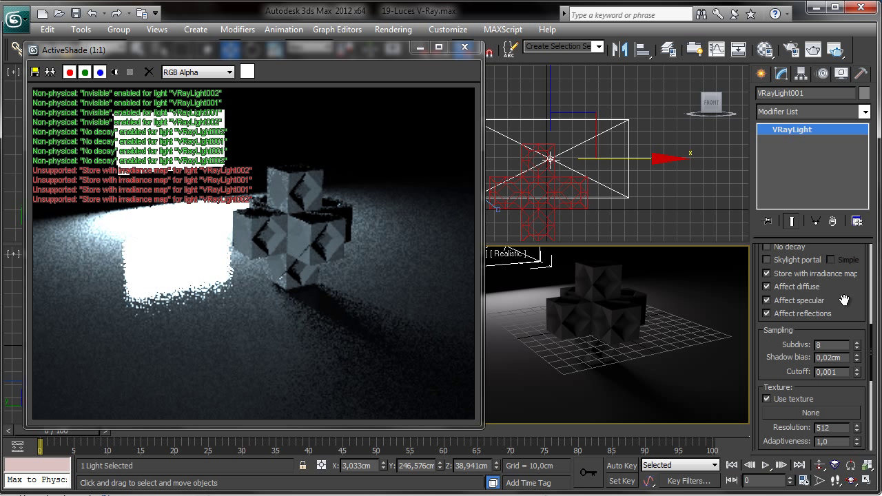
left_click_drag(844, 300, 844, 290)
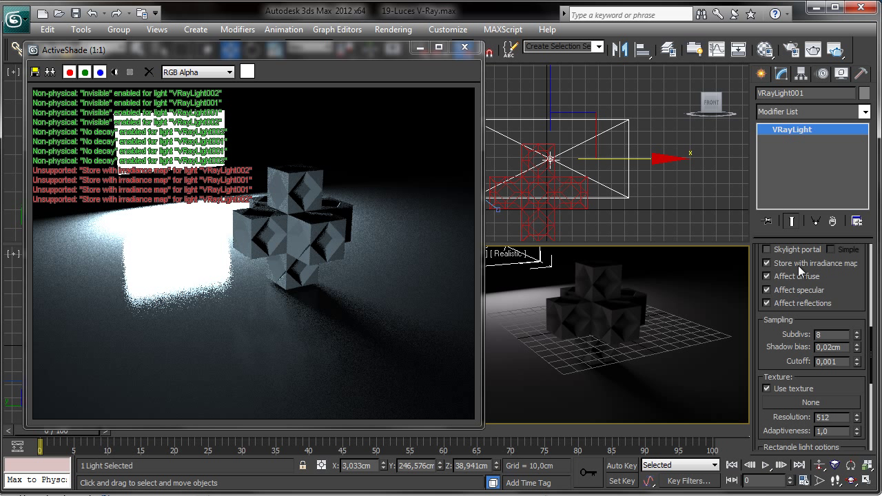
left_click(767, 263)
left_click_drag(852, 295, 852, 285)
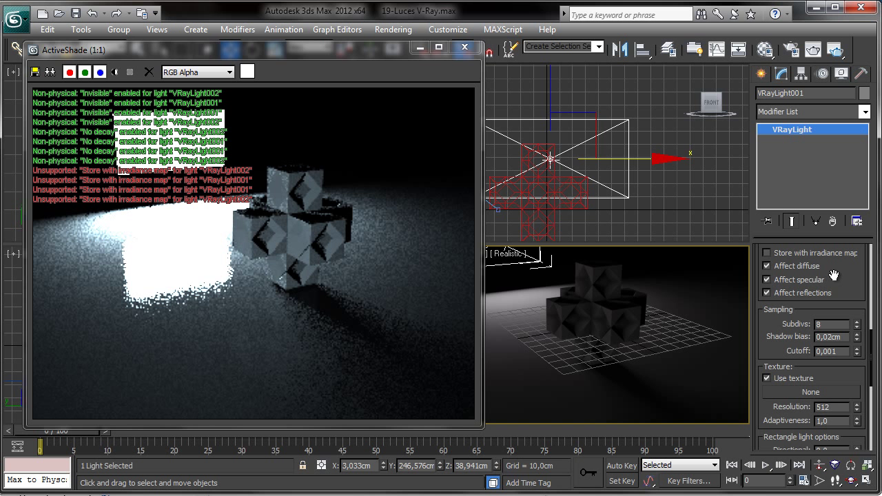
- Enable the plane light's Invisible option and check its reflection on the floor in ActiveShade
scroll(848, 283, "up", 5)
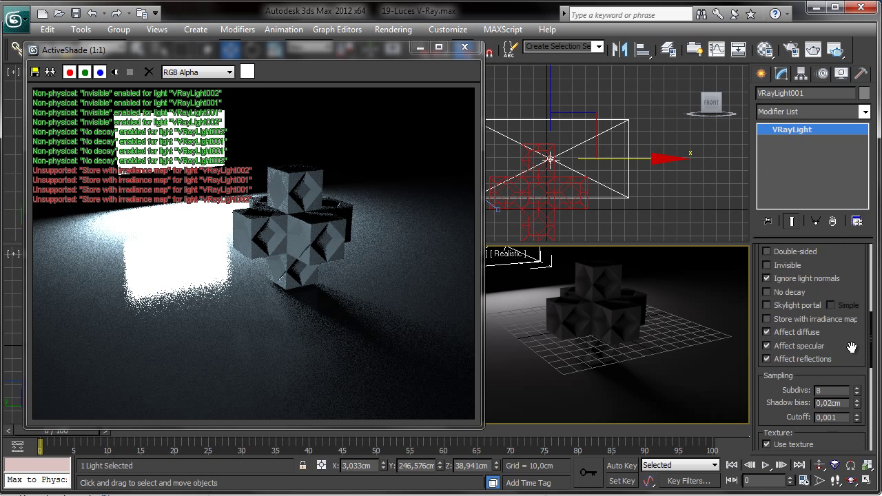
left_click(793, 307)
scroll(848, 359, "down", 3)
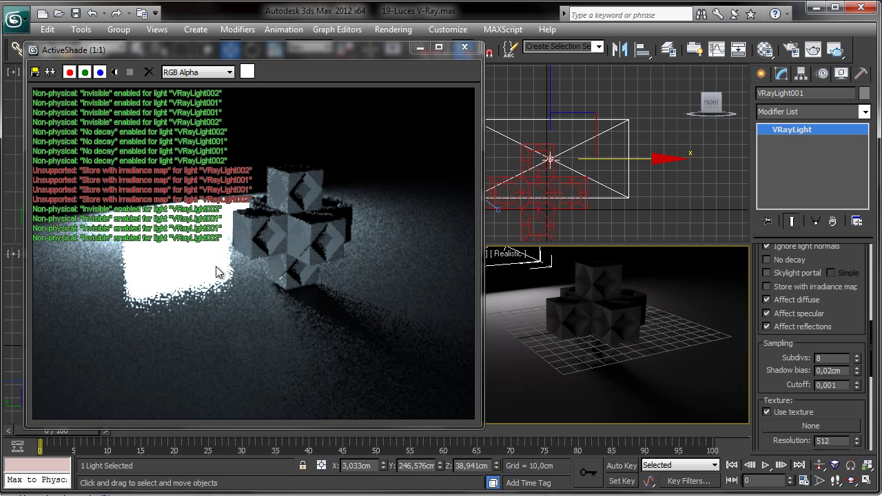
left_click_drag(859, 326, 858, 317)
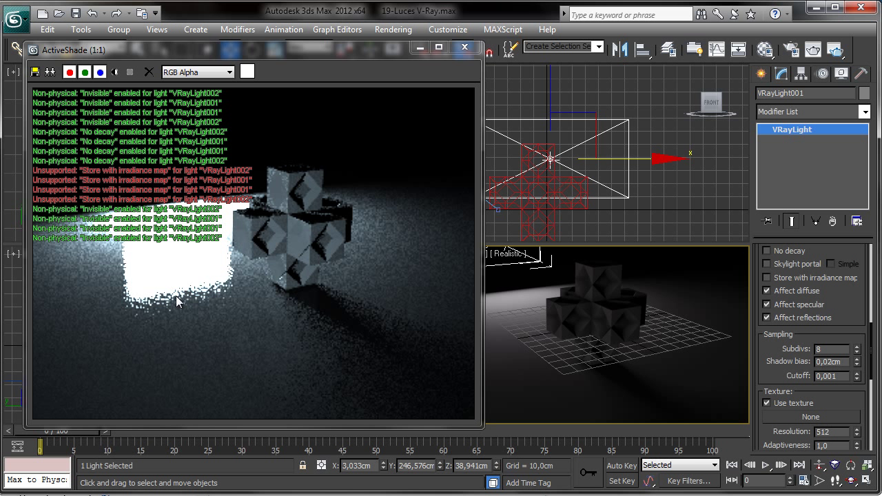
- Disable the light's Affect reflections and Affect specular options, checking each change in ActiveShade
left_click(798, 318)
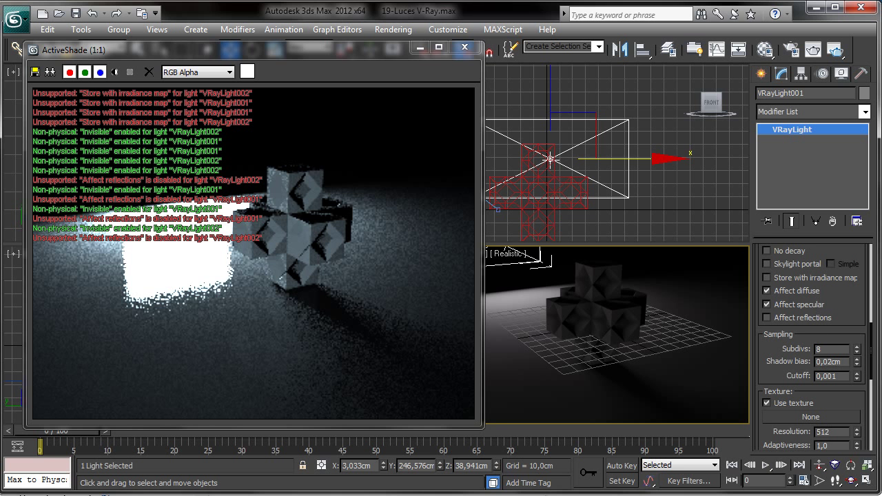
left_click(798, 305)
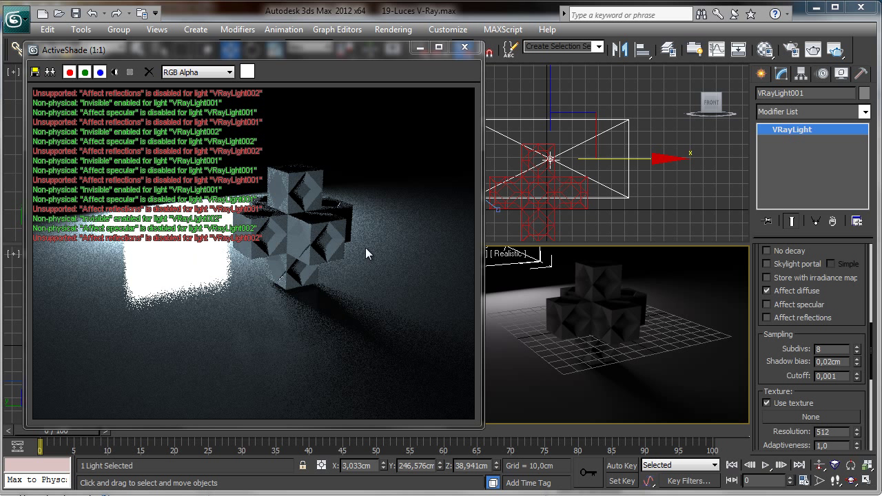
left_click_drag(849, 314, 848, 307)
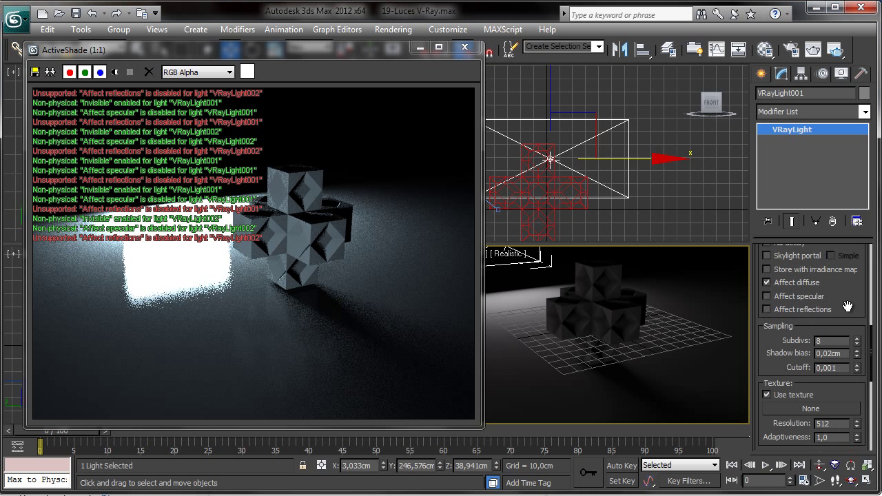
- Close ActiveShade, make a production render of the camera view and re-enable the light's Affect specular option
left_click(464, 48)
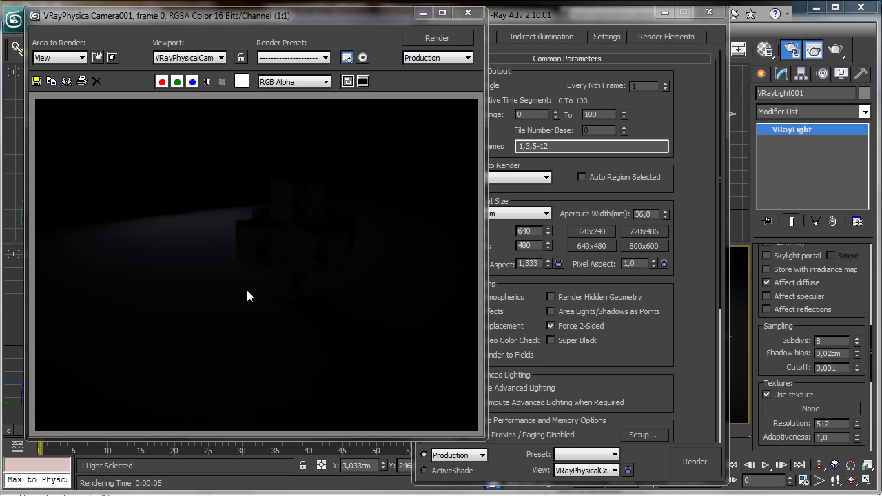
left_click(766, 282)
left_click(809, 298)
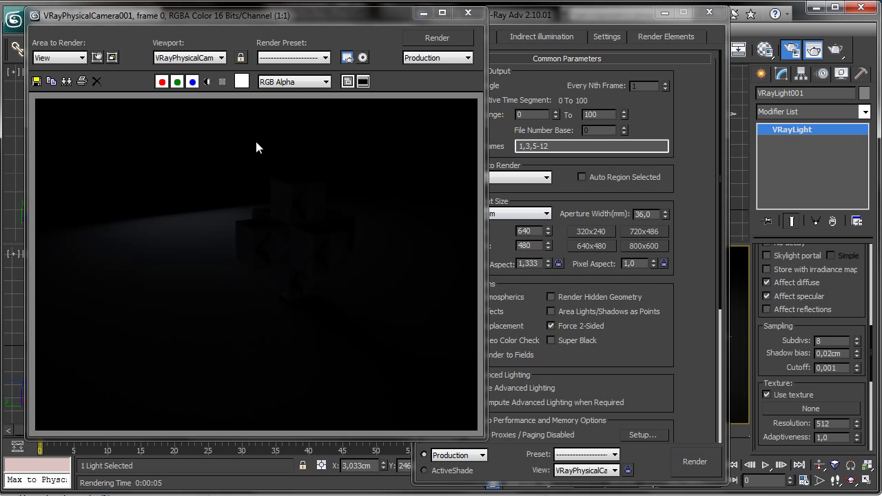
- Clone the rendered frame window, then render the camera view again and compare it with the clone
left_click(64, 82)
mouse_move(632, 204)
left_mouse_down()
mouse_move(502, 79)
mouse_move(402, 51)
left_mouse_up()
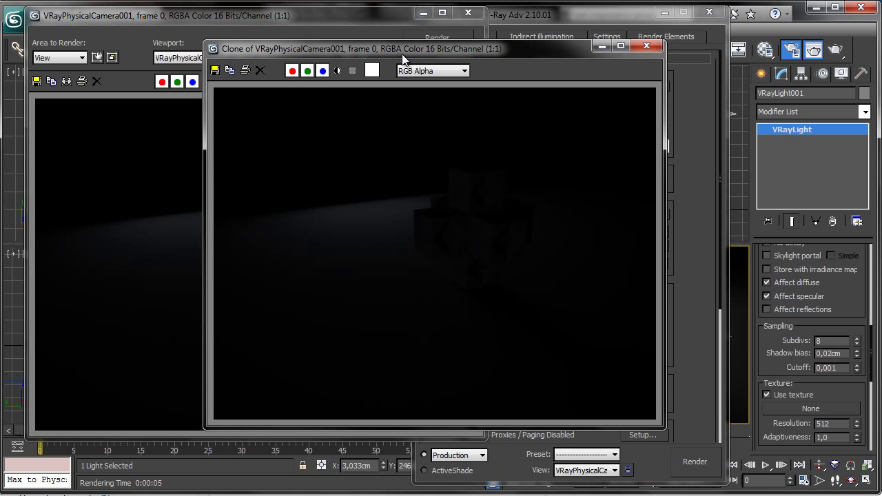
left_click(439, 37)
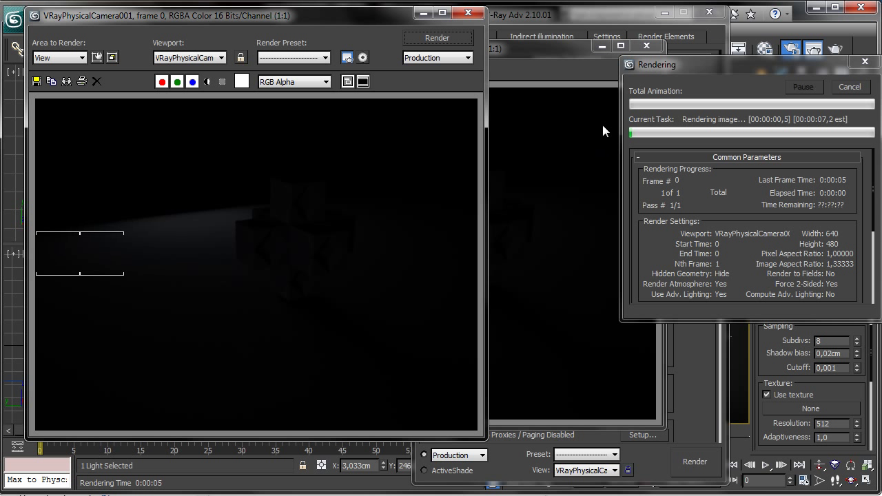
mouse_move(552, 47)
left_mouse_down()
mouse_move(700, 47)
mouse_move(602, 36)
left_mouse_up()
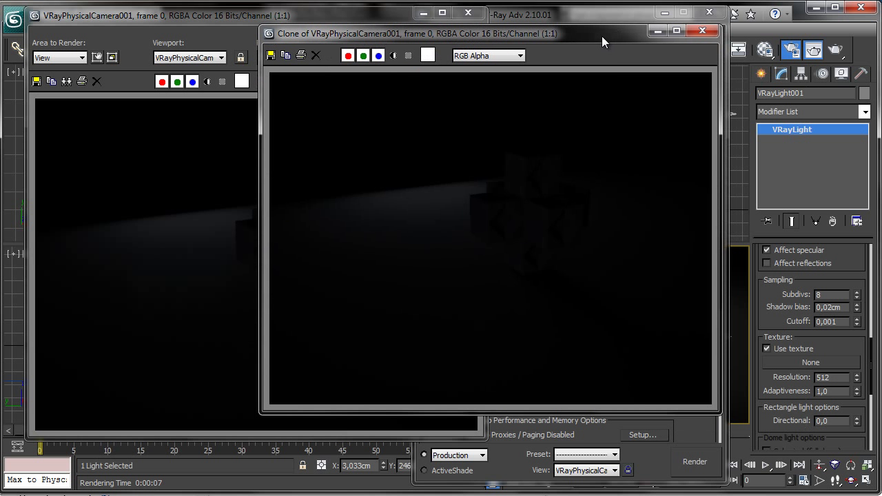
- Enable the light's Affect reflections option and re-render the camera view to compare it with the cloned frame
left_click(816, 266)
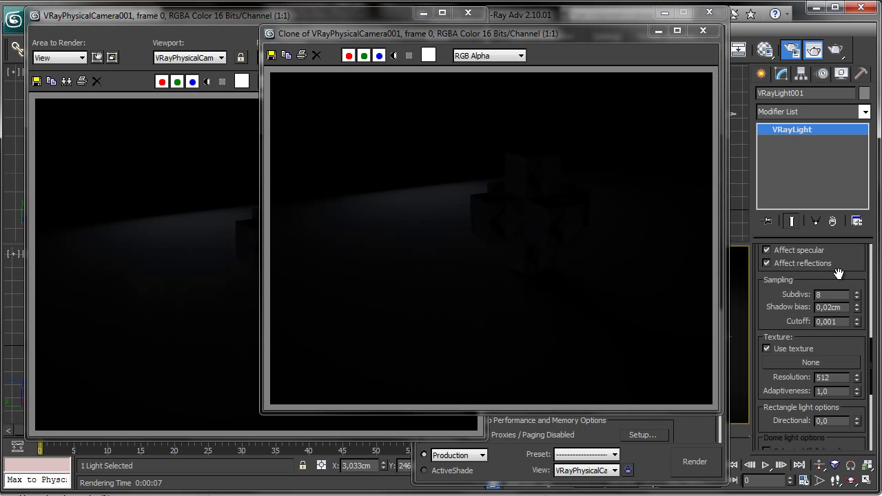
left_click(206, 15)
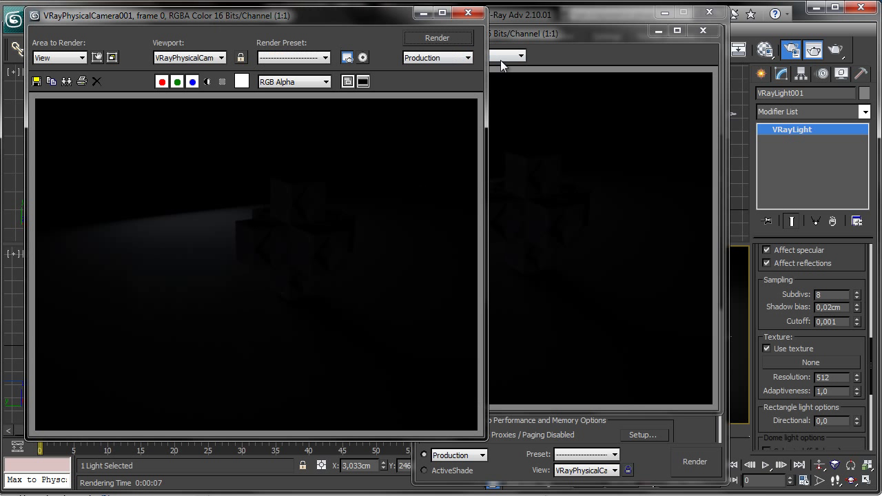
left_click(439, 38)
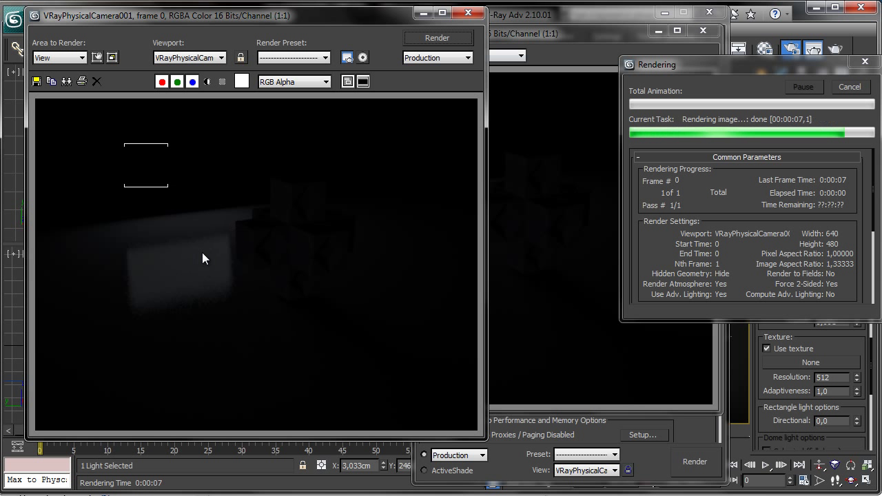
left_click(569, 36)
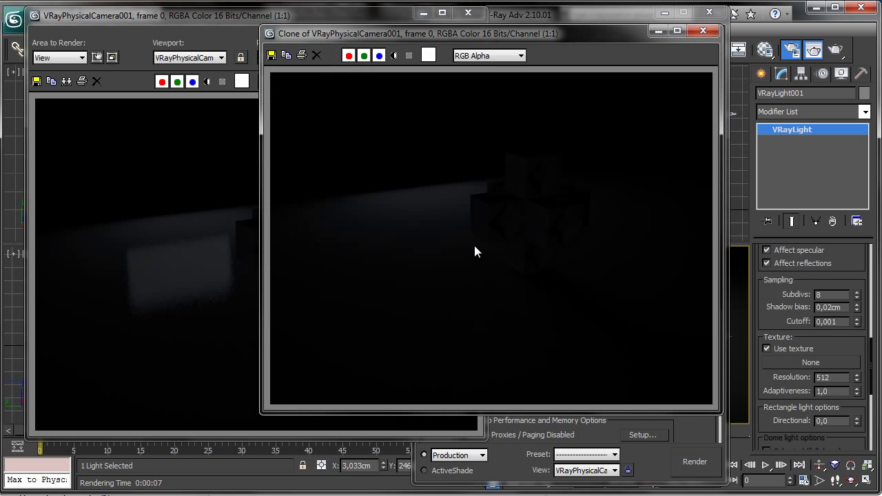
left_click(200, 259)
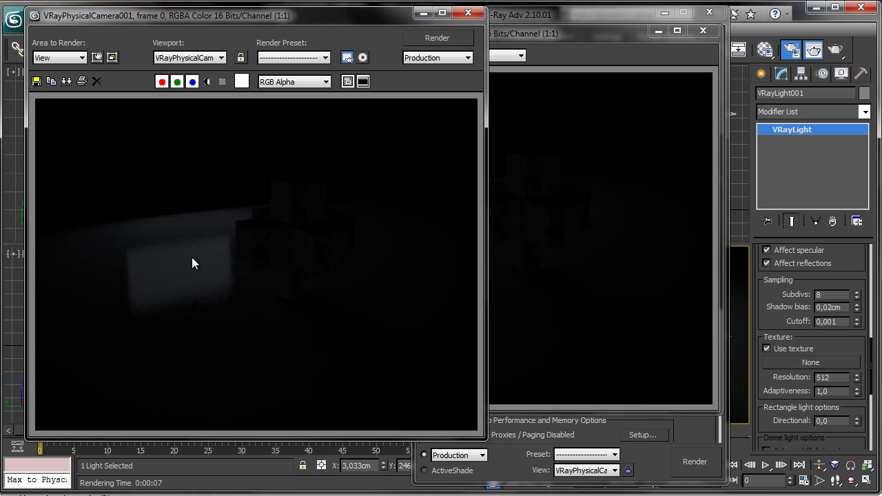
- Turn off the light's Invisible option and render the camera view again
left_click_drag(853, 253, 852, 412)
left_click(786, 327)
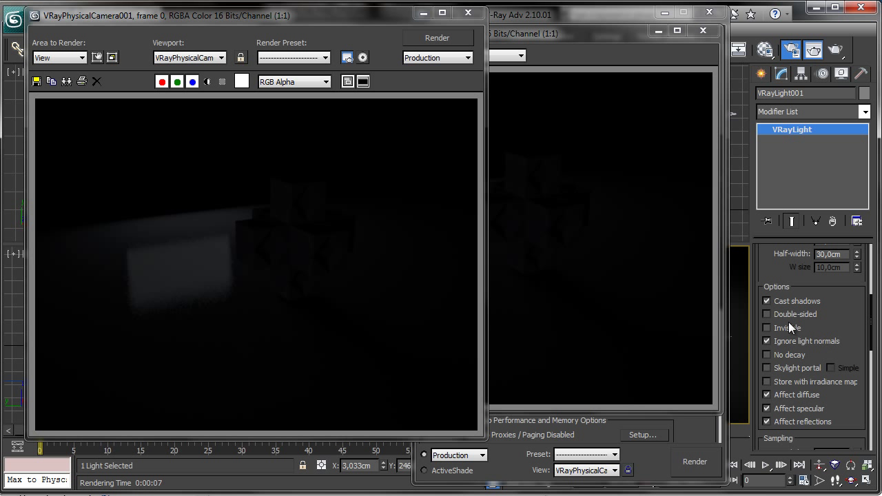
left_click(437, 40)
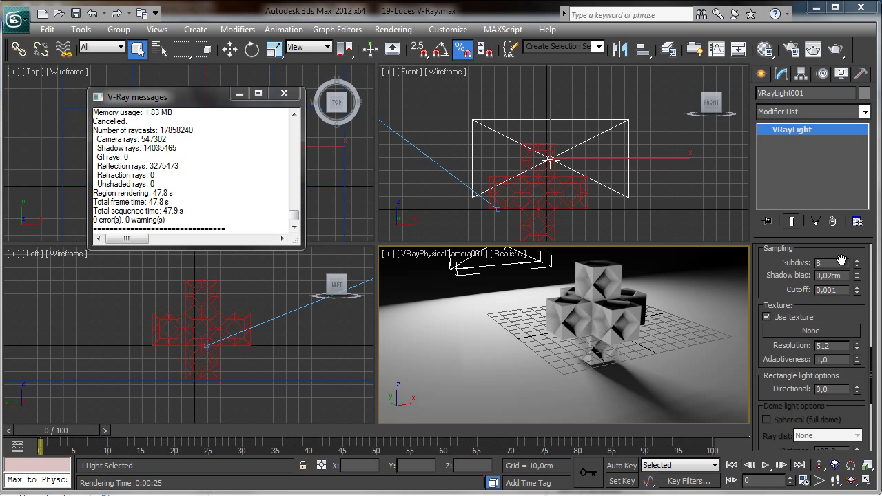
- Set the light's sampling Subdivs to 1 and render the camera view
left_click_drag(841, 254, 848, 281)
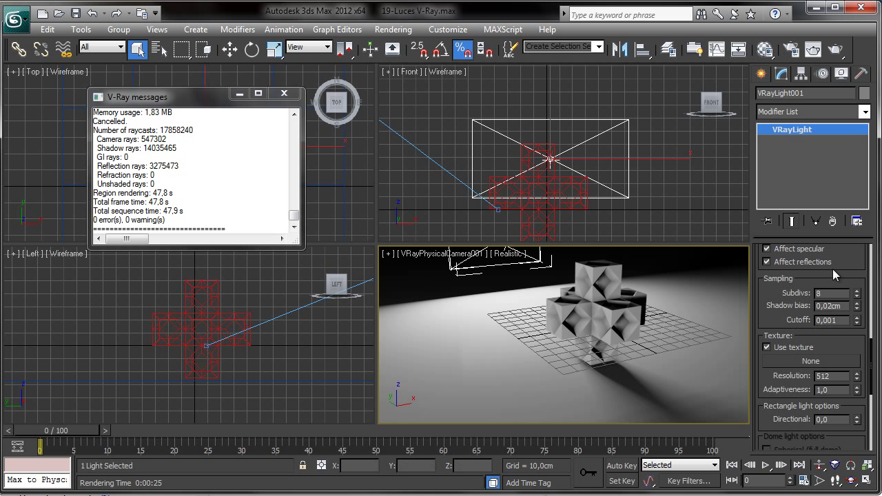
left_click_drag(839, 276, 850, 255)
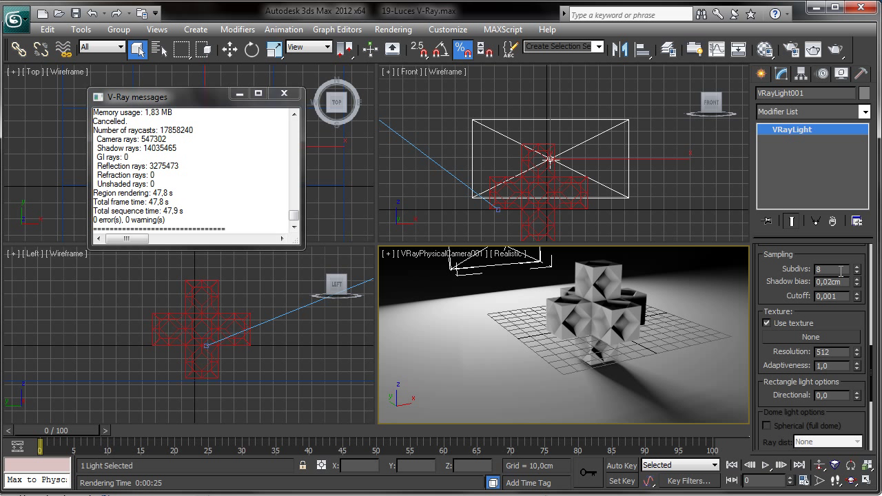
left_click_drag(843, 255, 843, 265)
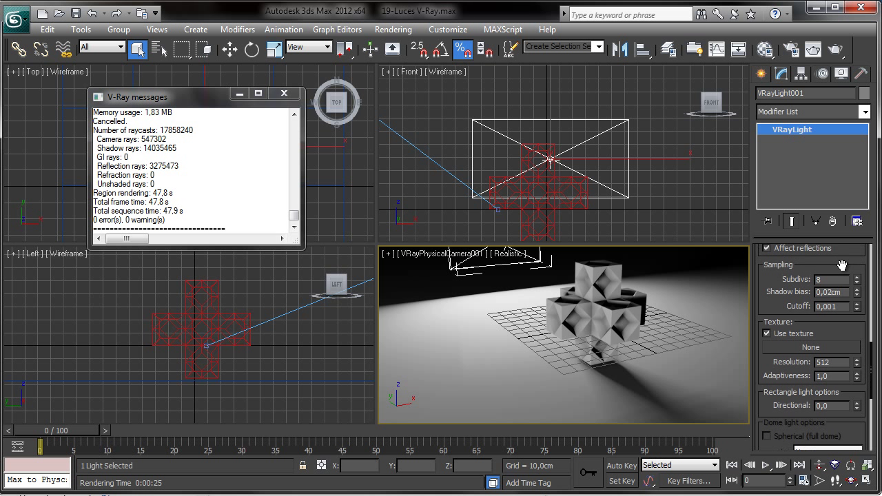
left_click(831, 280)
type("1")
left_click(836, 48)
left_click_drag(364, 81, 382, 36)
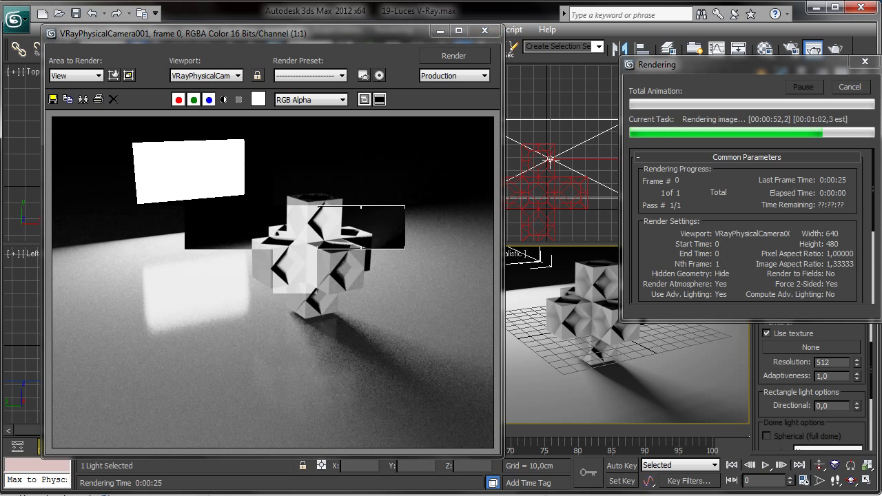
- Examine the noise in the cubes' shadow up close in the rendered frame
scroll(362, 350, "up", 1)
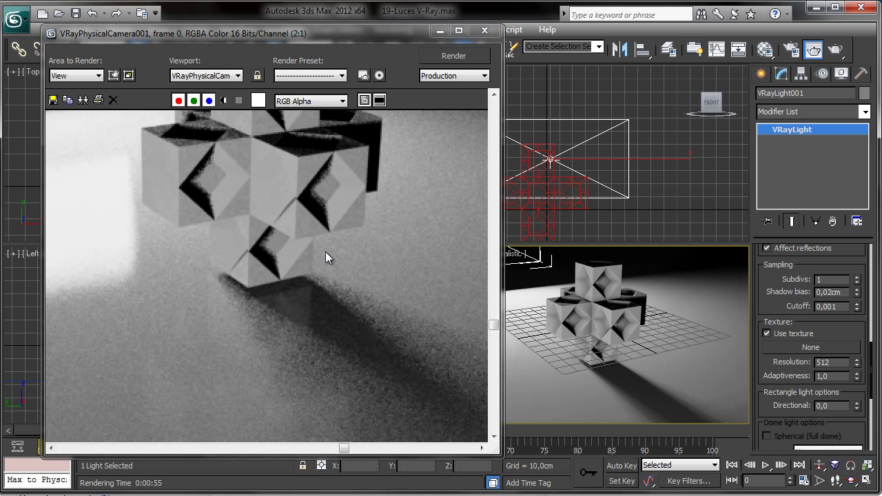
double_click(820, 280)
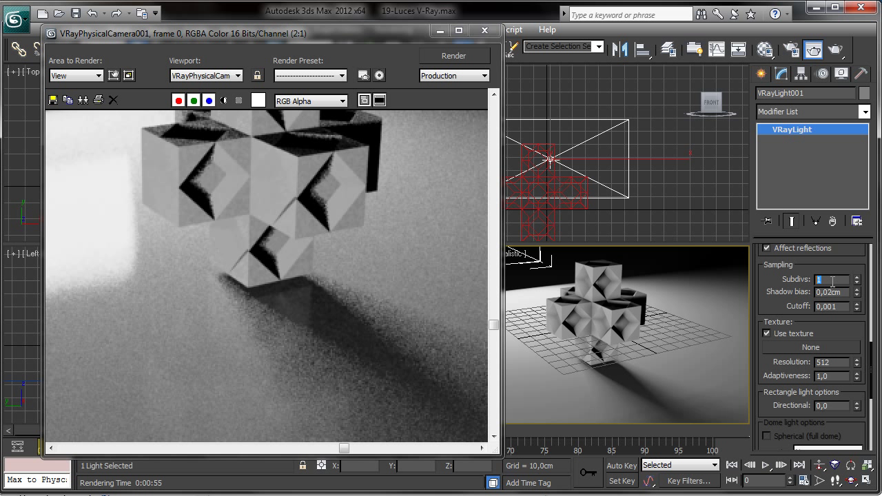
left_click(342, 292)
scroll(342, 292, "down", 1)
scroll(346, 301, "up", 1)
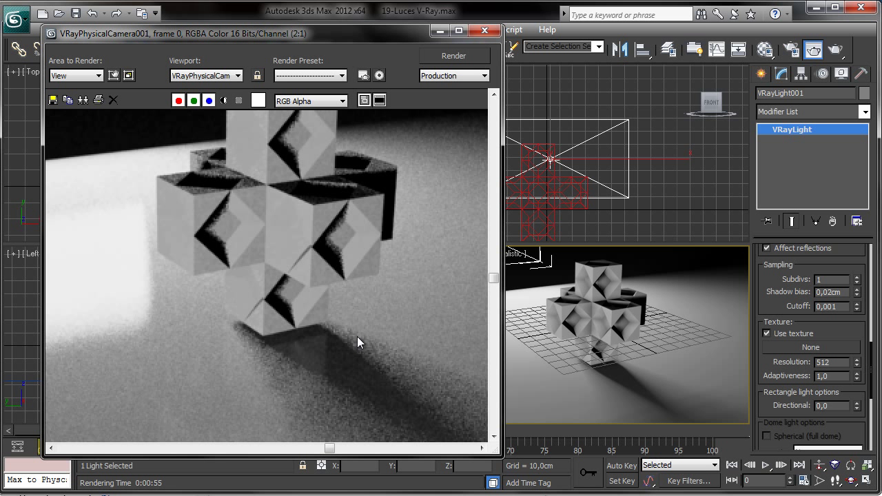
middle_click_drag(355, 337, 326, 282)
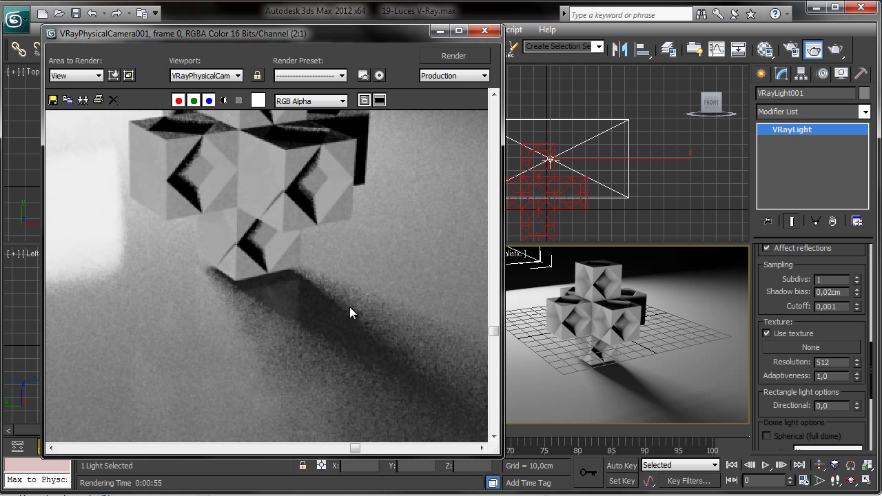
middle_click_drag(306, 299, 317, 300)
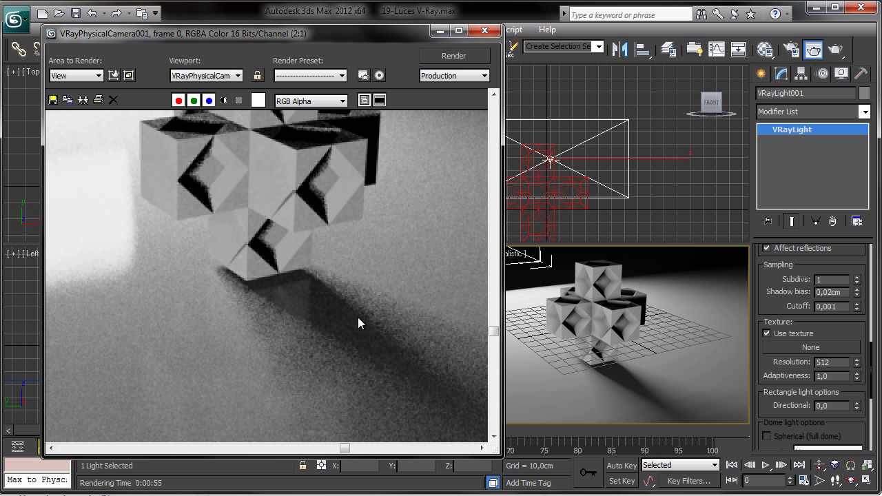
- Set the light's sampling Subdivs to 16 and re-render the camera view with the frame zoomed in on the cubes' shadow
scroll(347, 318, "down", 1)
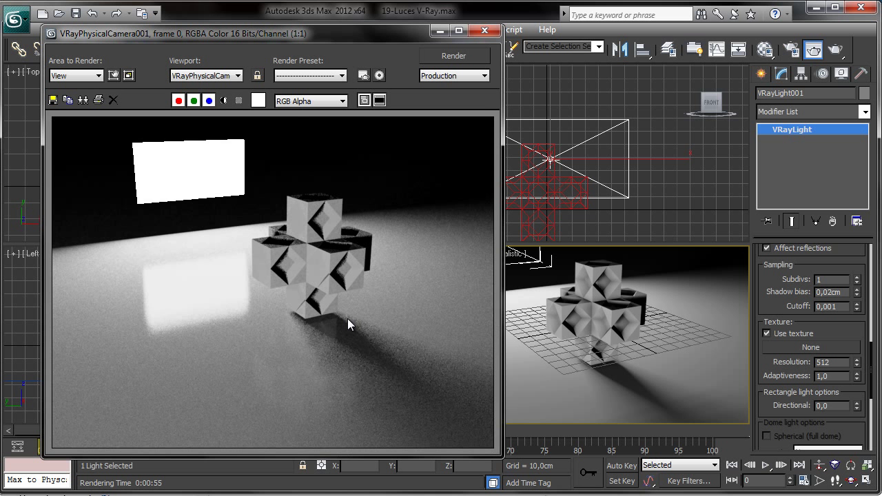
scroll(348, 319, "up", 1)
scroll(347, 318, "down", 1)
left_click(827, 279)
type("16")
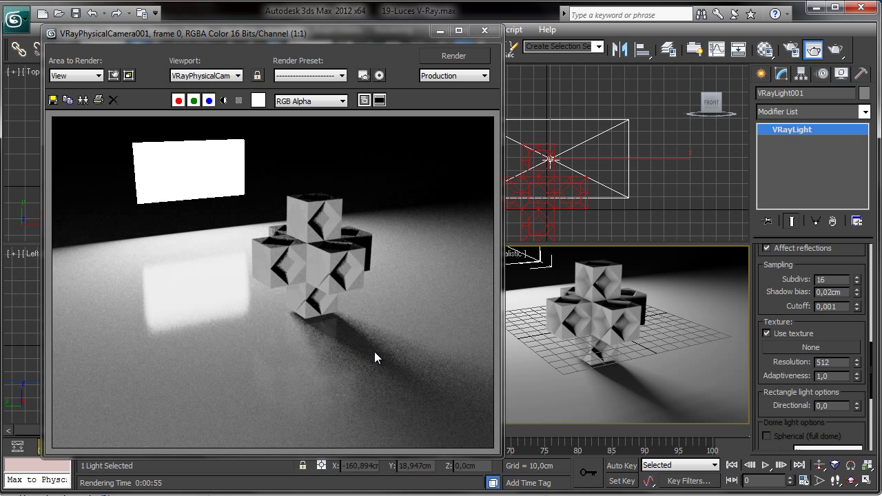
scroll(352, 350, "up", 1)
middle_click_drag(356, 359, 287, 285)
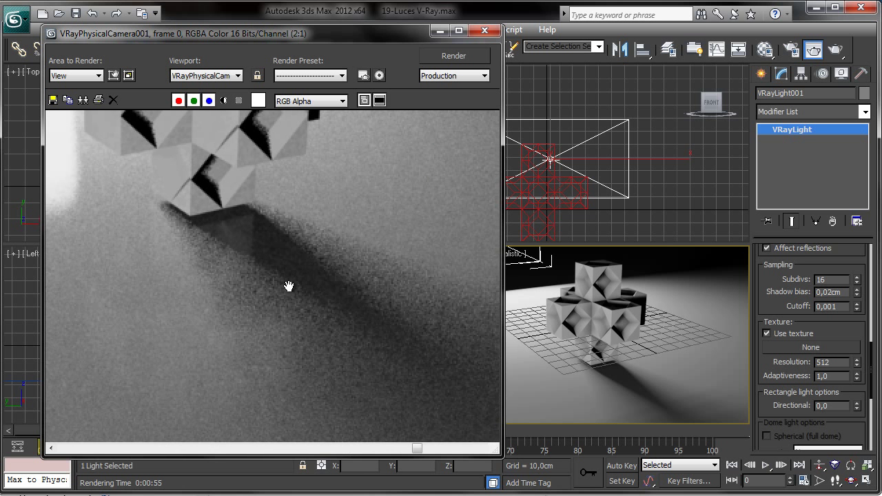
key("shift+q")
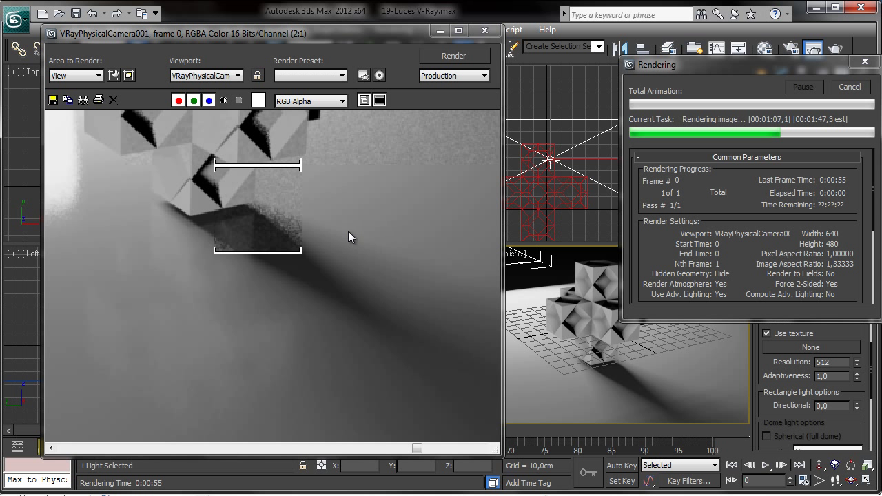
- Inspect the cubes and their shadow in the ongoing render, up close and at full frame, and cancel the render
middle_click_drag(348, 231, 346, 297)
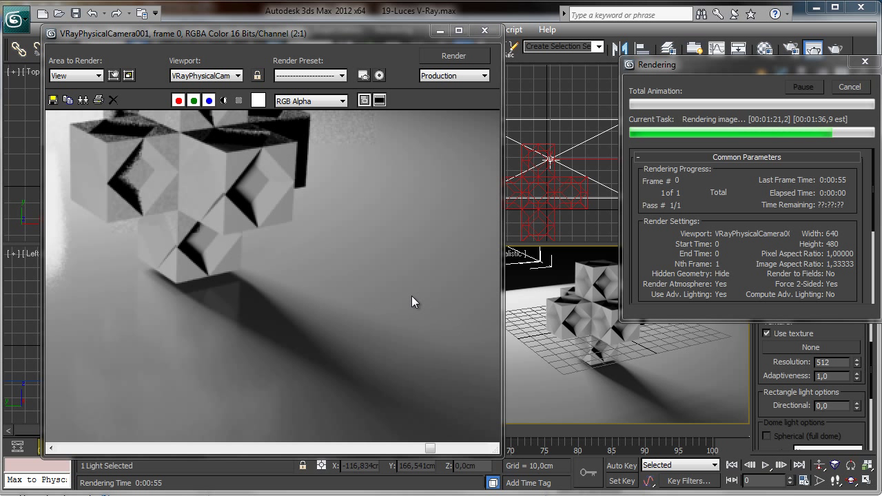
scroll(412, 296, "down", 1)
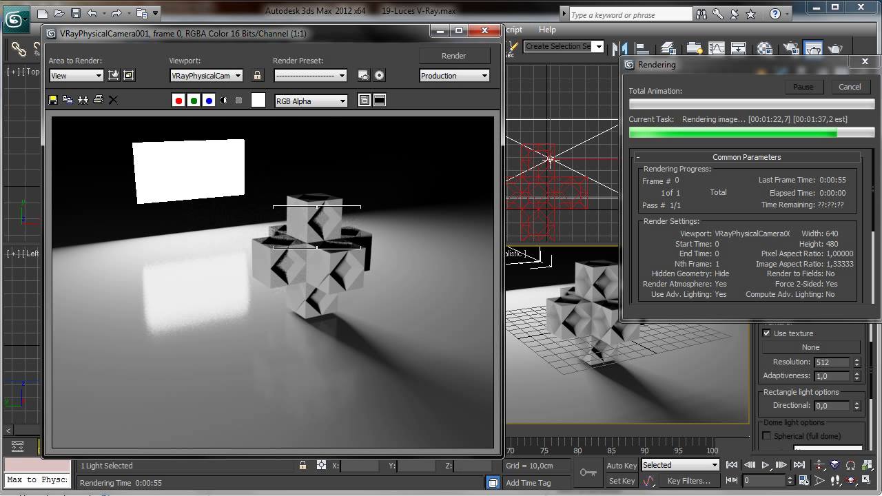
left_click(844, 91)
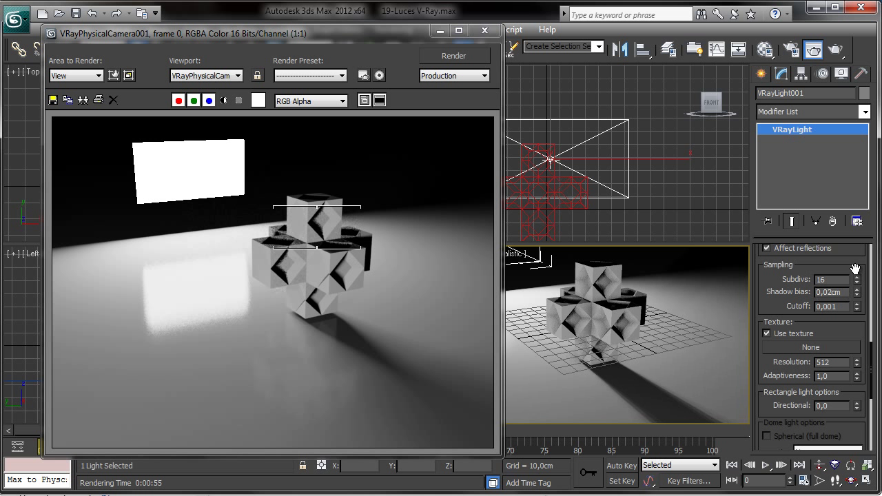
- Set the light's Shadow bias to 20 cm and render the camera view
left_click_drag(856, 266, 855, 259)
double_click(838, 273)
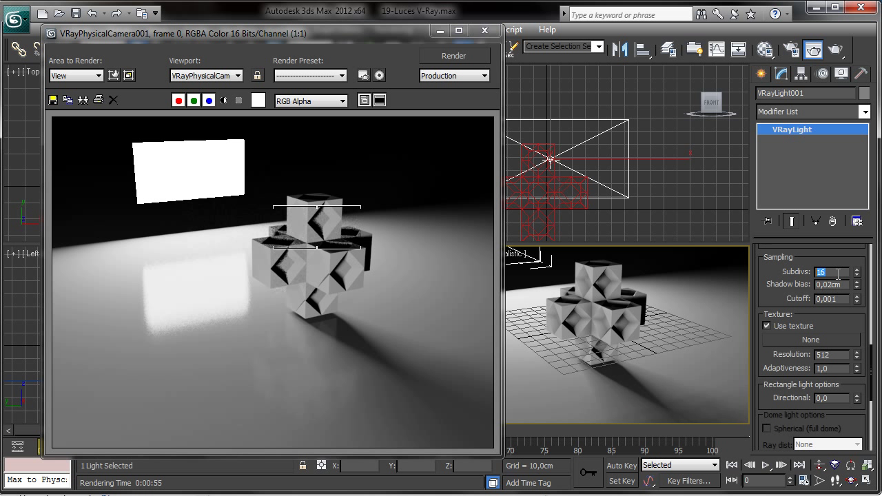
key("Tab")
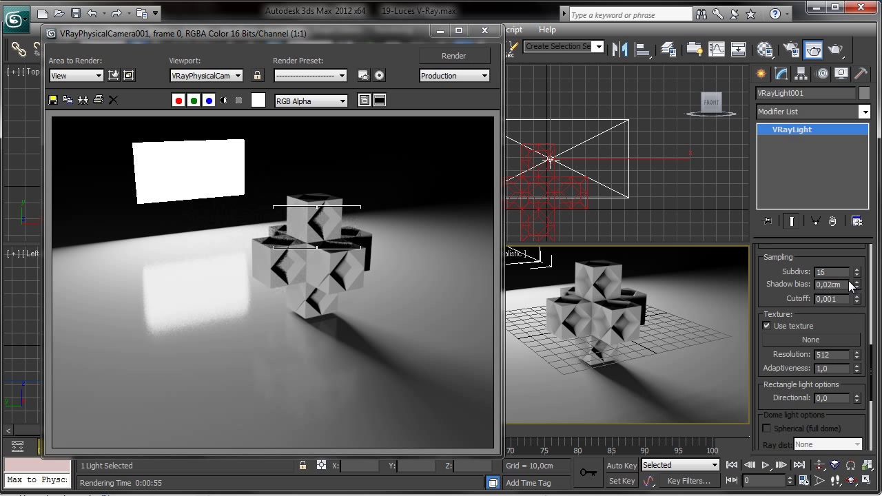
left_click_drag(846, 286, 816, 287)
type("20")
left_click(843, 299)
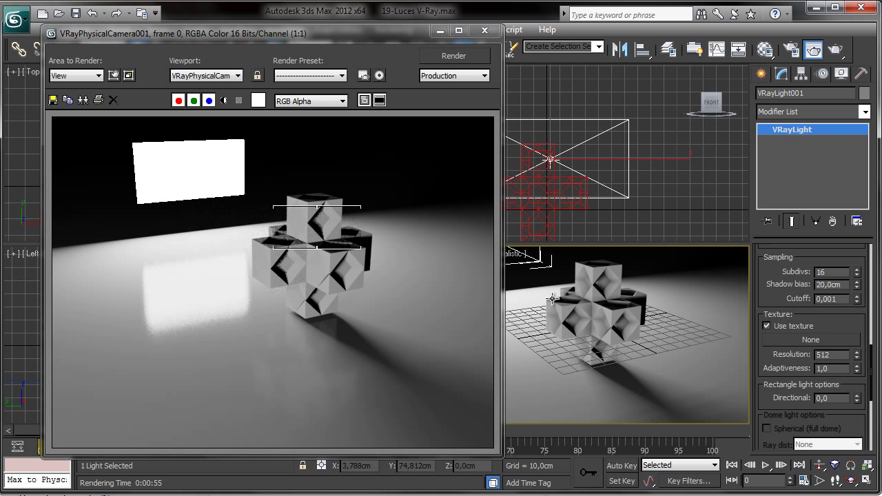
left_click(453, 60)
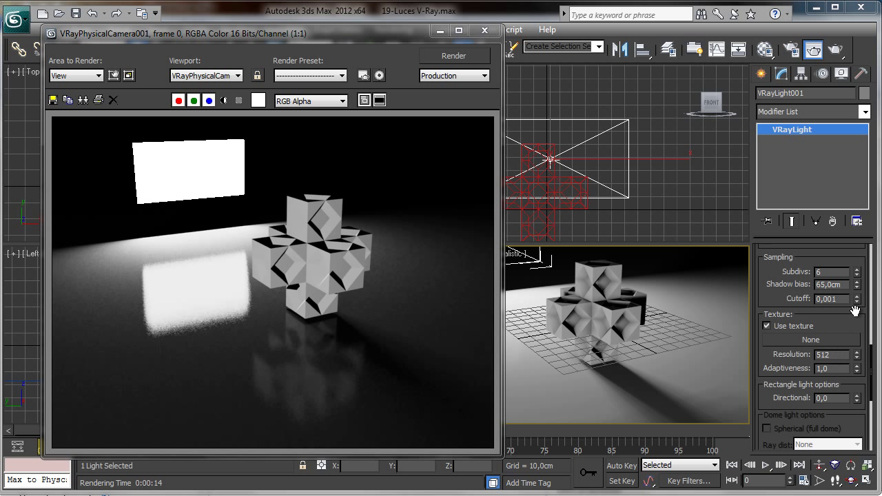
- Restore the light's Shadow bias to 0.02 cm
left_click(832, 284)
type("55")
key("Return")
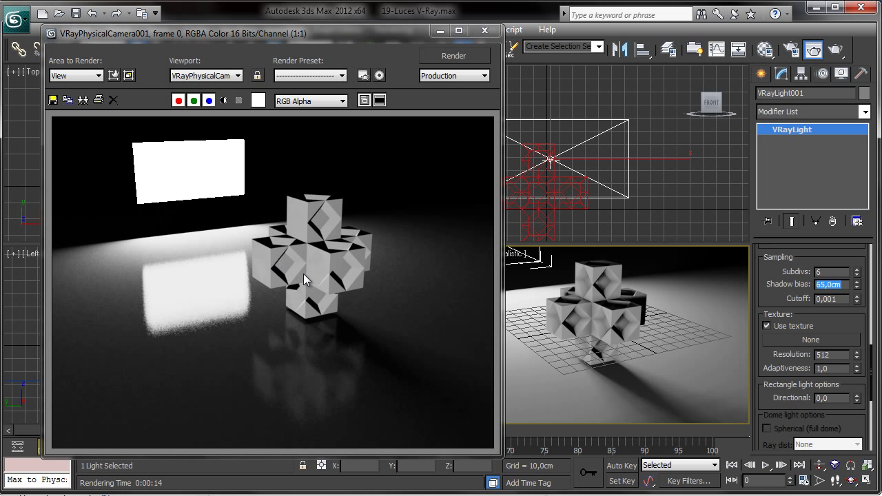
type("55")
key("Return")
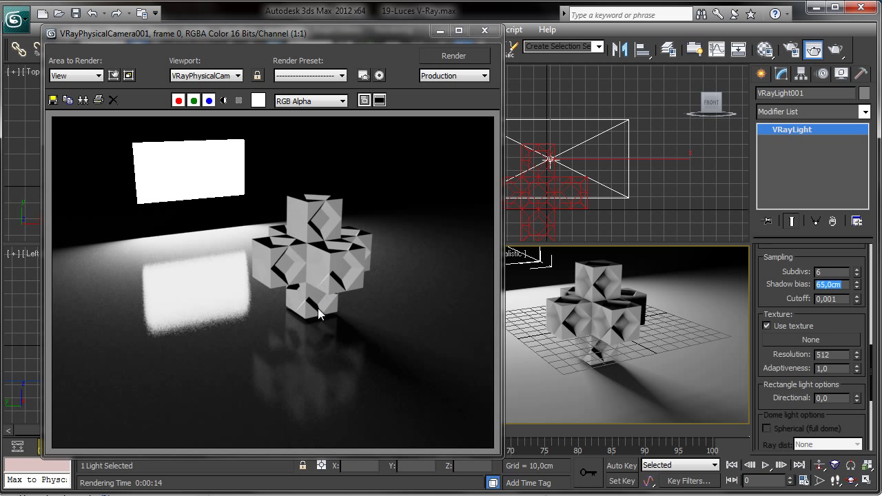
type("55")
key("Return")
type("65")
key("Return")
type("0.02")
key("shift+Tab")
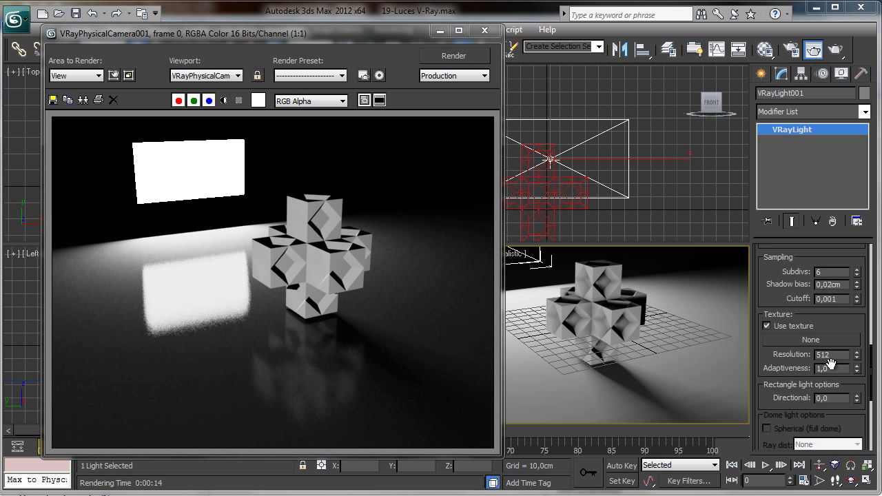
double_click(835, 300)
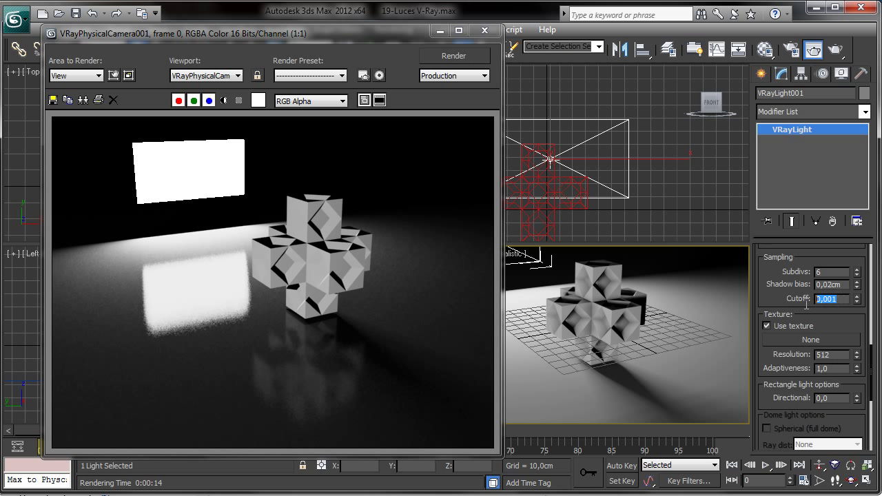
- Load the bitmap whose name ends in Wom0001-M3-Head-D.jpg as the light's texture and render the camera view
scroll(838, 290, "down", 2)
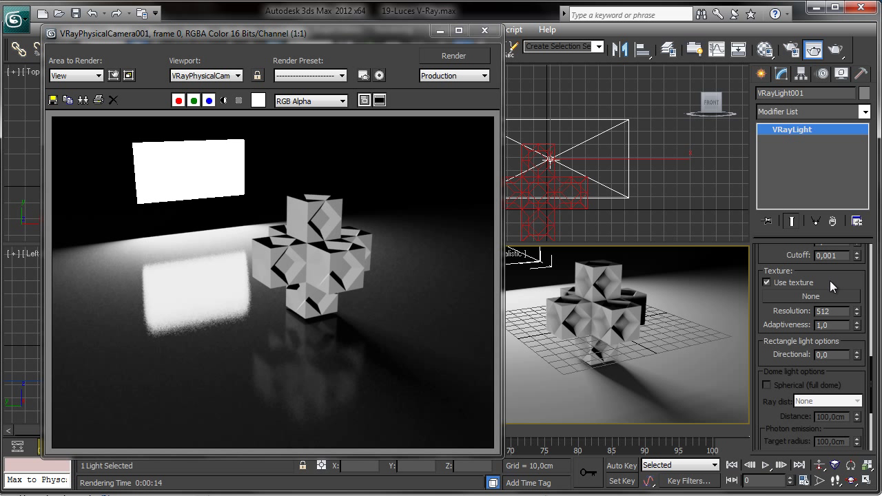
left_click_drag(842, 276, 843, 275)
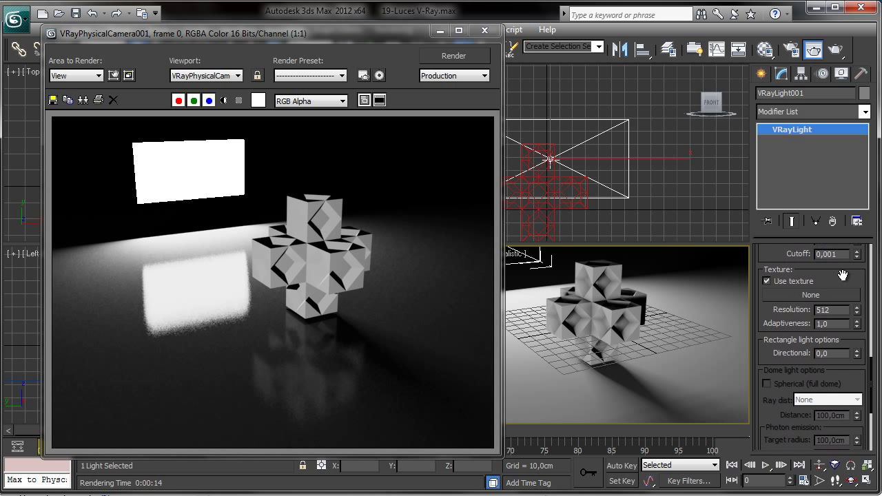
left_click(820, 293)
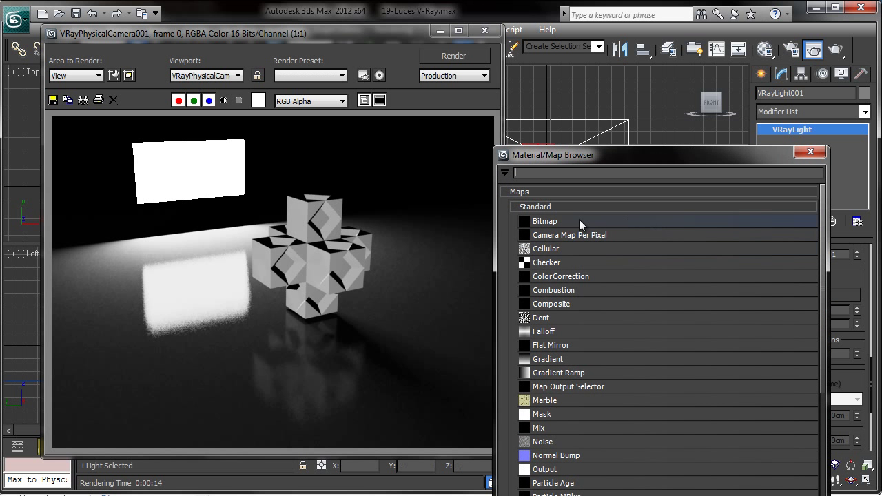
double_click(579, 220)
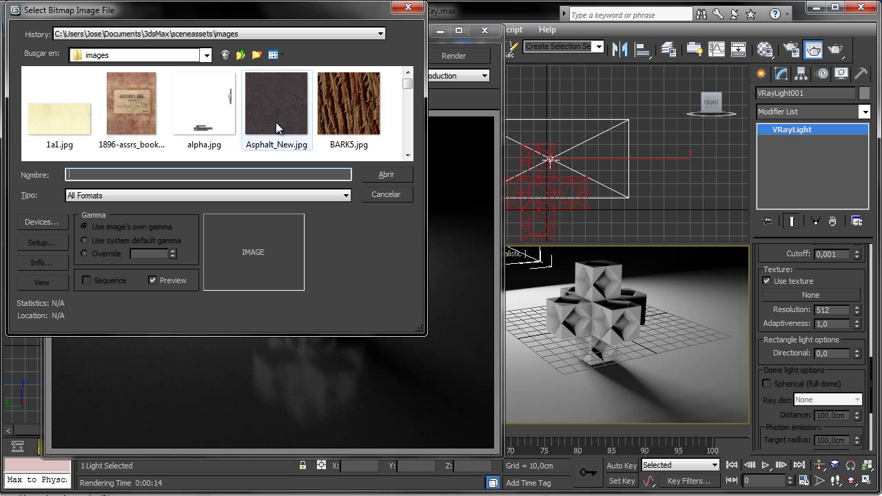
left_click_drag(257, 19, 477, 60)
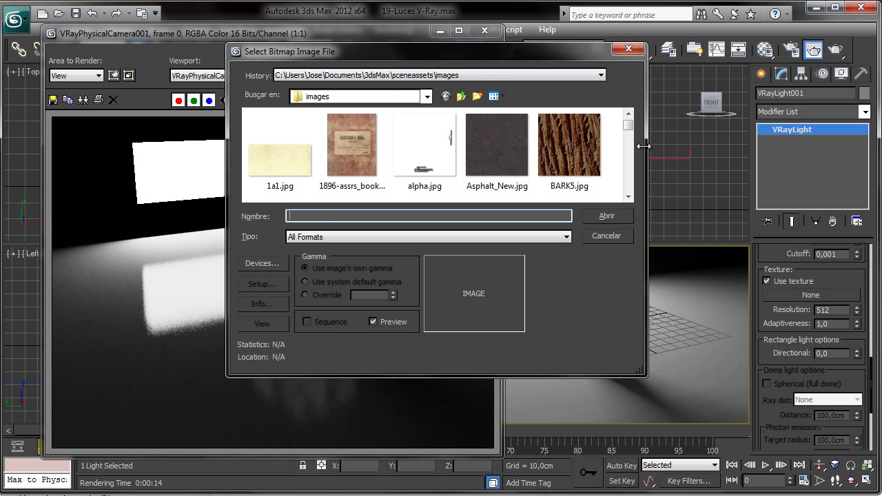
left_click_drag(630, 125, 625, 138)
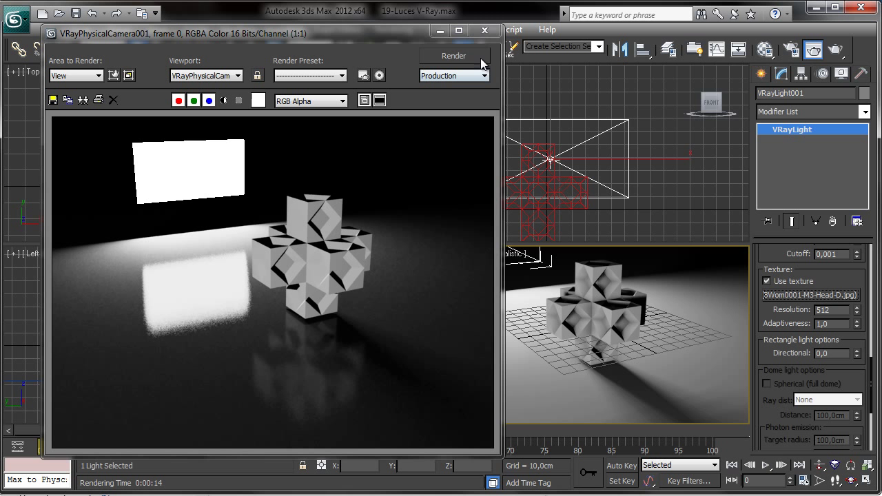
left_click(482, 62)
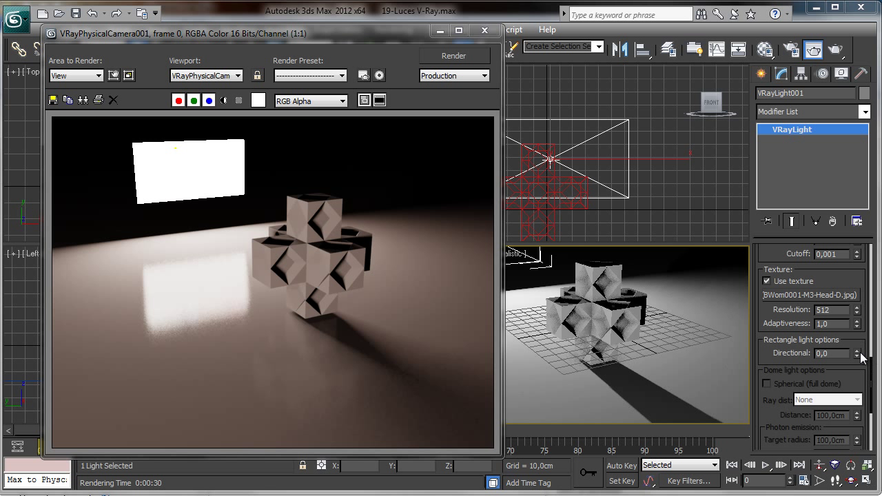
- Set the rectangle light's Directional value to 0.97
left_click_drag(859, 341, 862, 336)
scroll(861, 336, "down", 1)
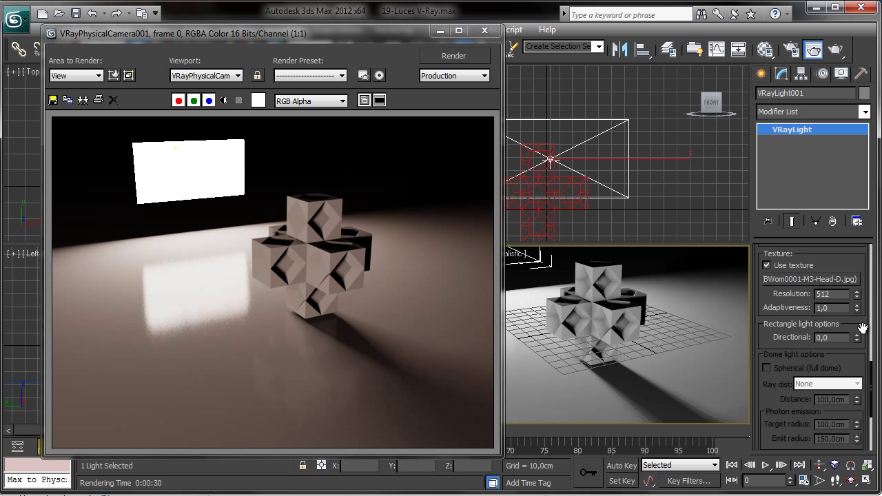
scroll(858, 335, "down", 1)
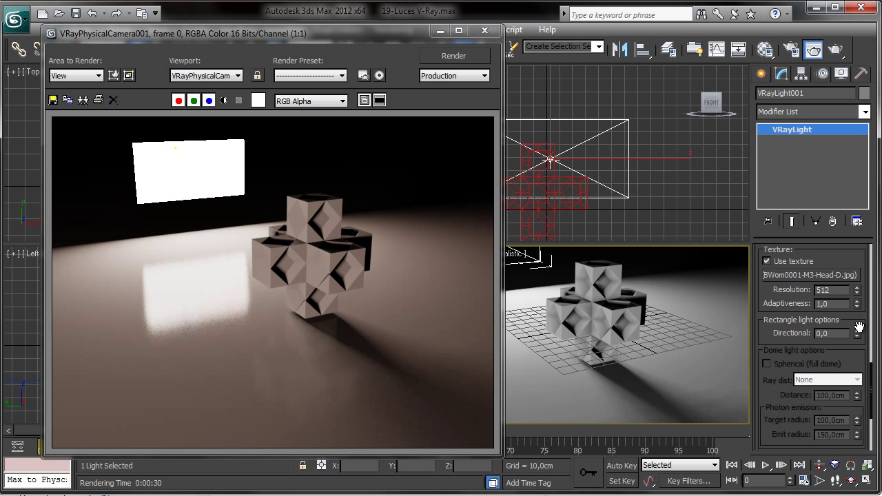
left_click_drag(859, 336, 869, 268)
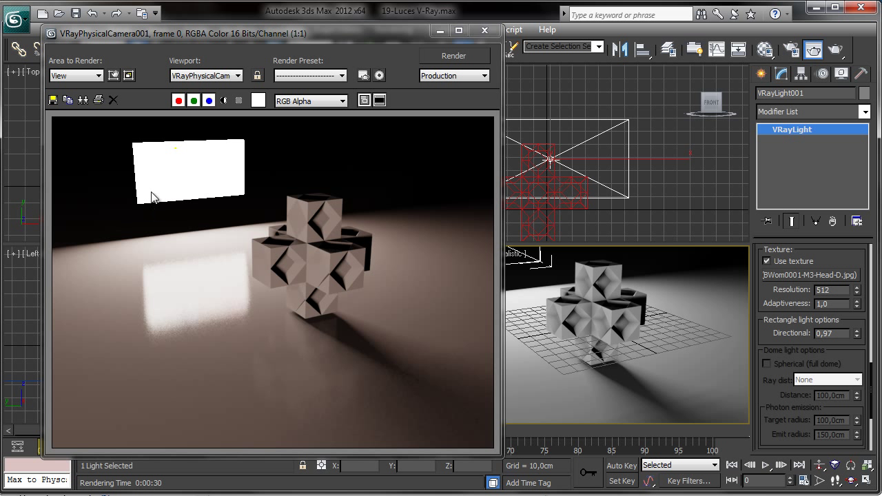
double_click(855, 333)
- Clone the rendered frame, place the copy beside the original for comparison, and render the camera view again
left_click(83, 99)
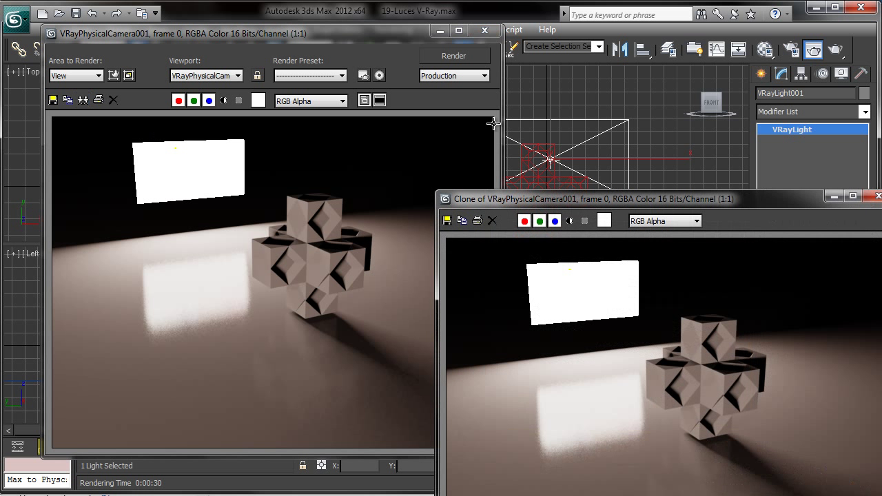
left_click_drag(600, 199, 517, 76)
left_click(467, 53)
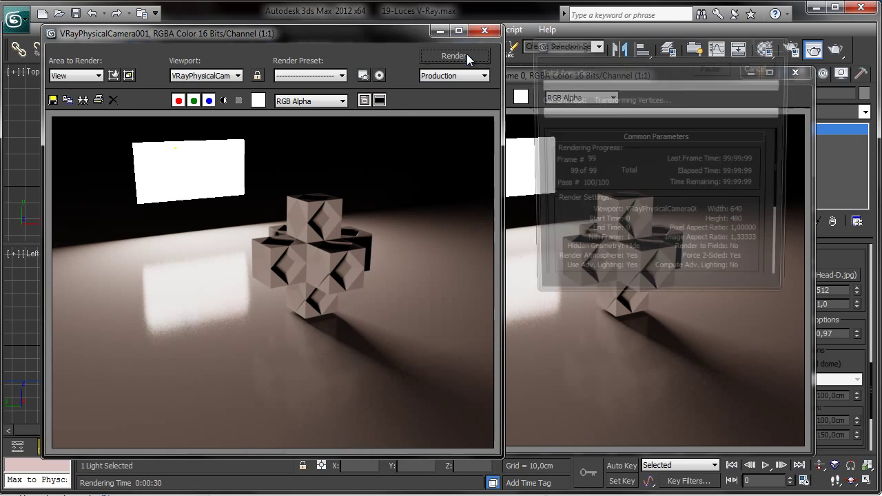